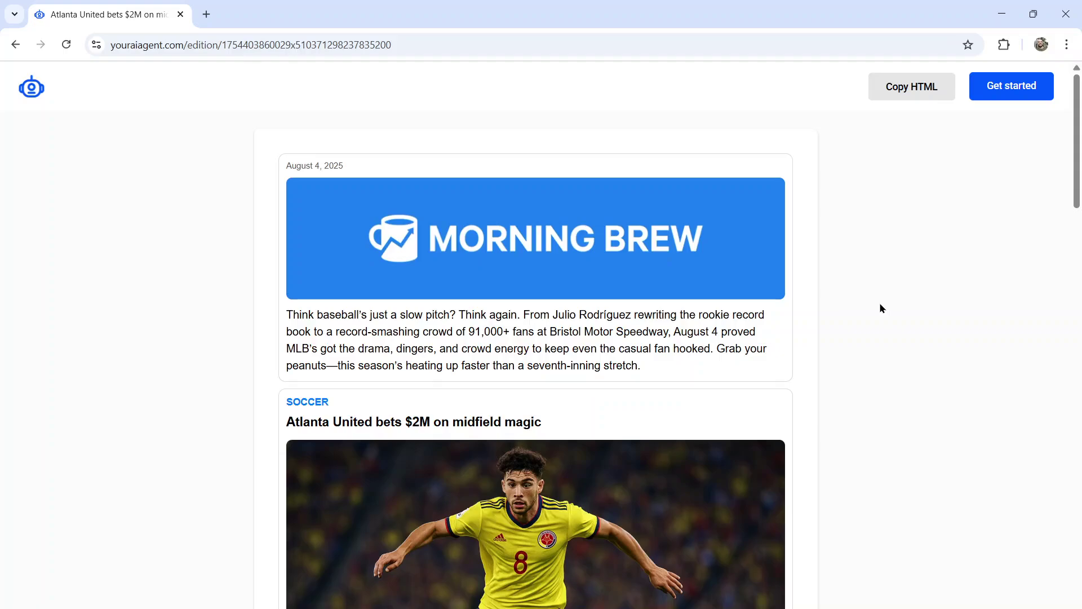
{"action": "left_click_drag", "start_coordinate": [1077, 161], "coordinate": [1079, 233]}
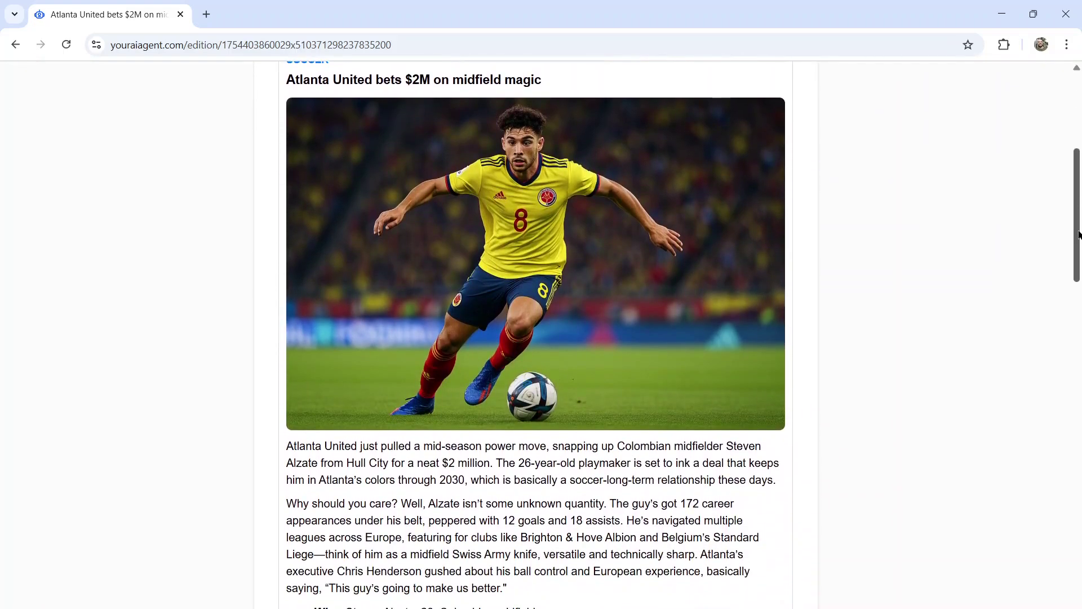
{"action": "left_click_drag", "start_coordinate": [1079, 234], "coordinate": [1080, 586]}
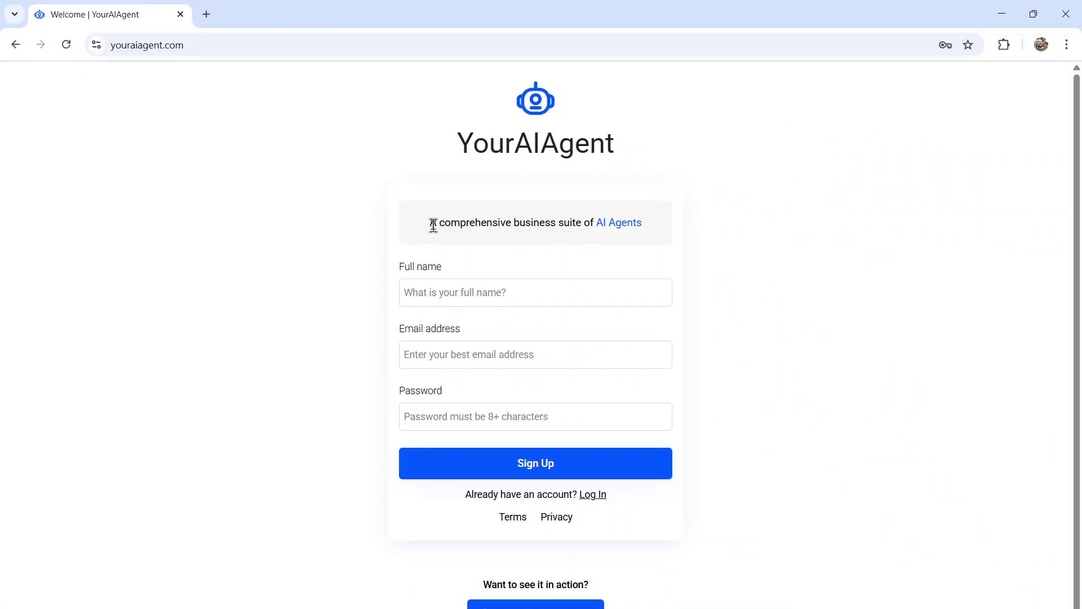
Highlight the suite tagline text on the YourAIAgent page, then clear the selection.
{"action": "left_click_drag", "start_coordinate": [433, 223], "coordinate": [641, 245]}
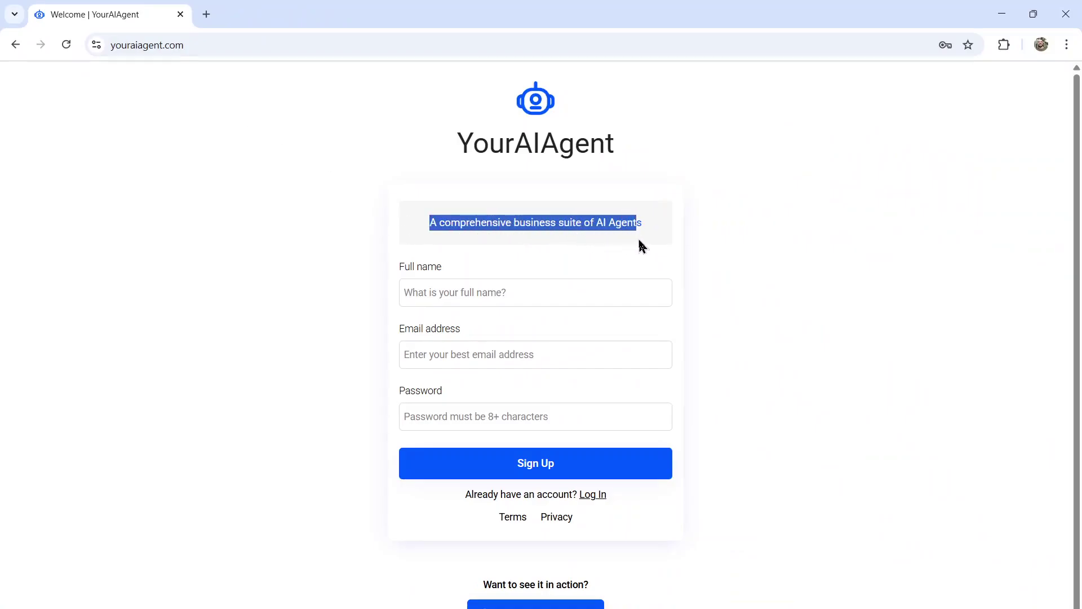
{"action": "left_click", "coordinate": [729, 274]}
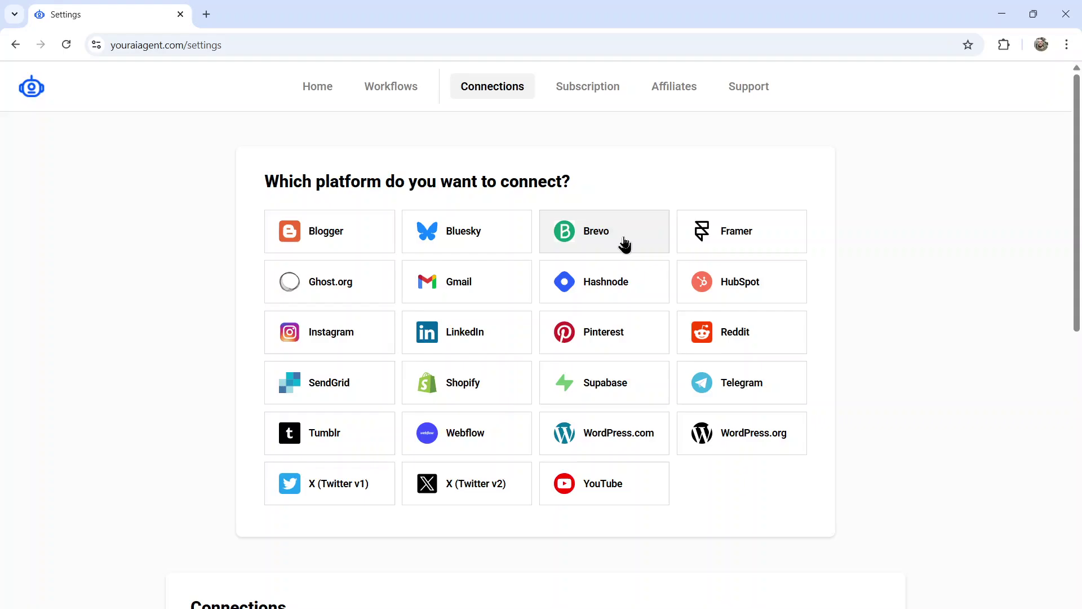
{"action": "left_click", "coordinate": [624, 244]}
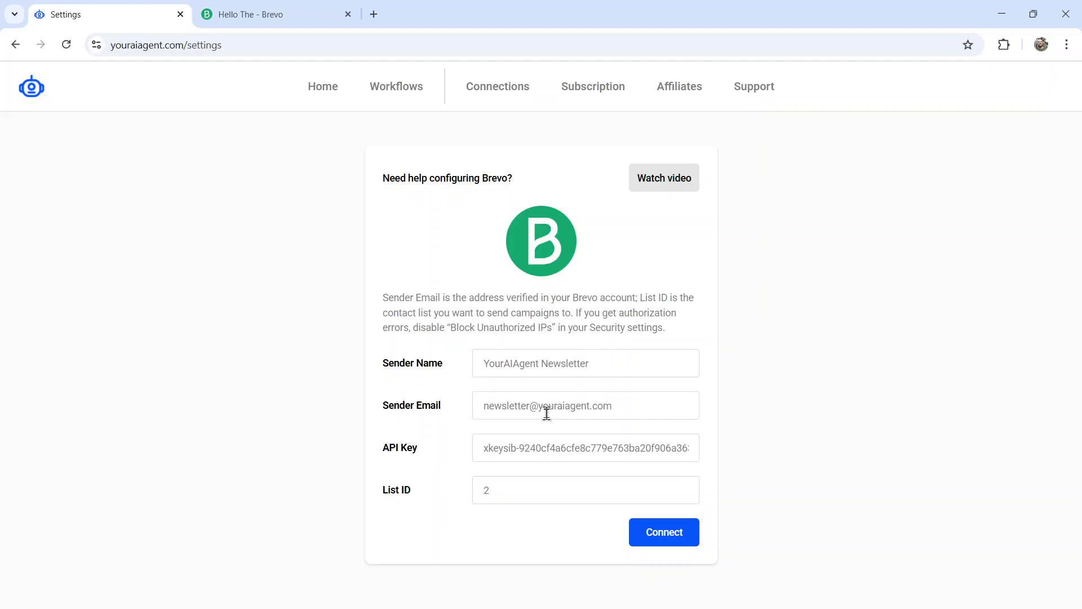
{"action": "left_click", "coordinate": [635, 357]}
{"action": "type", "text": "YourAIA"}
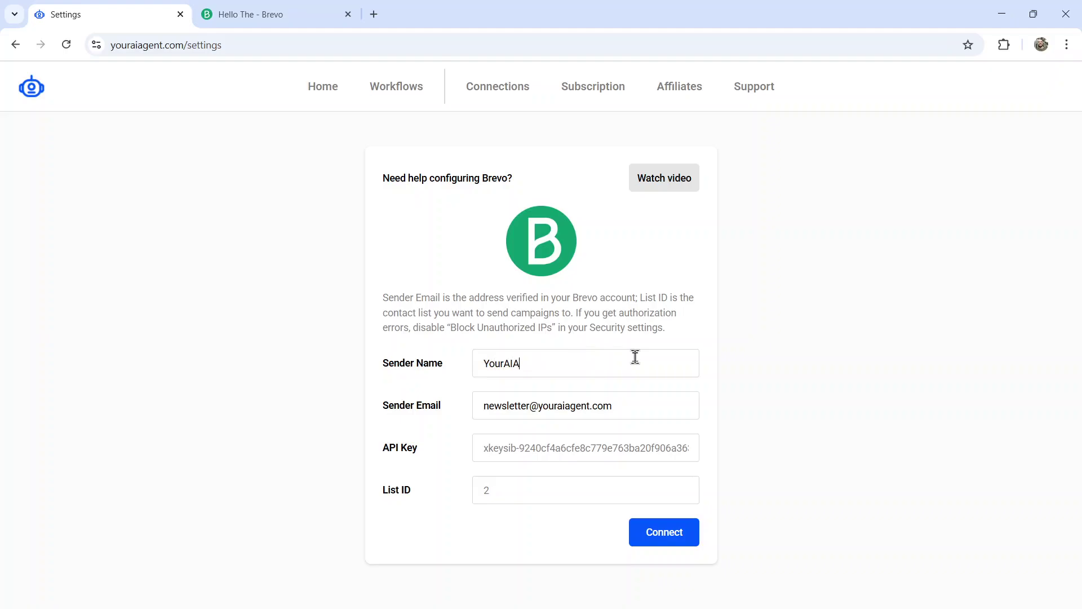
{"action": "type", "text": "gent"}
{"action": "type", "text": " Newsletter"}
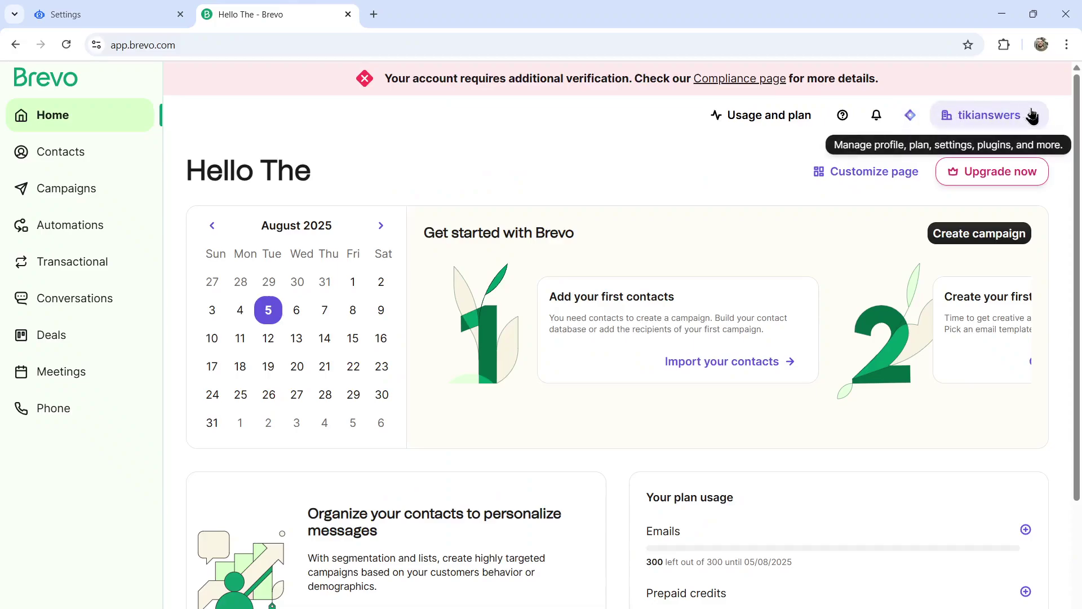
Generate a new Brevo API key named 'YourAIAgent API' under SMTP & API.
{"action": "left_click", "coordinate": [1030, 115]}
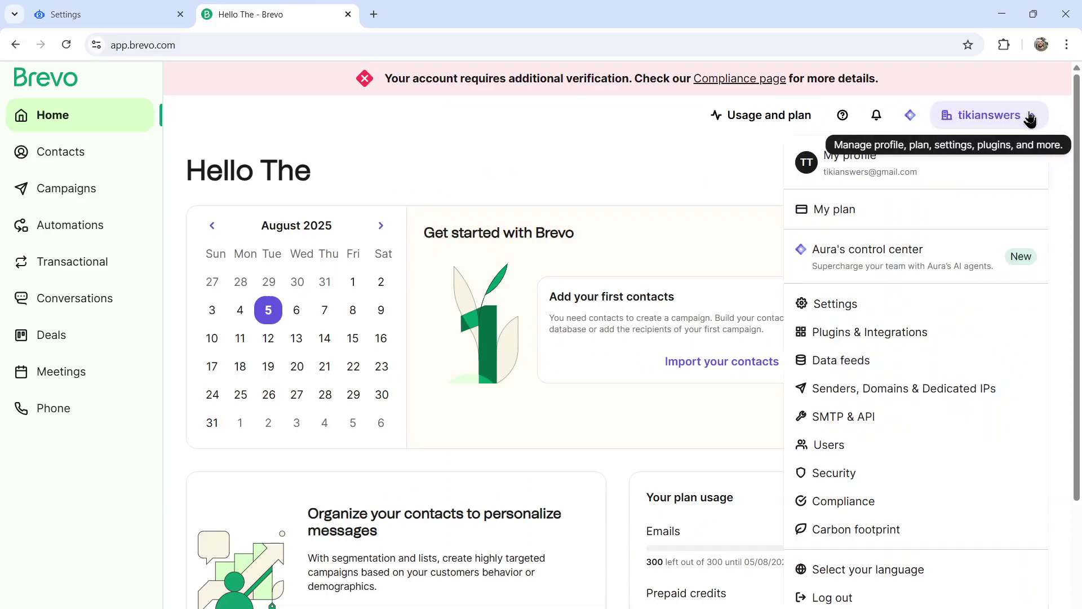
{"action": "left_click", "coordinate": [909, 426]}
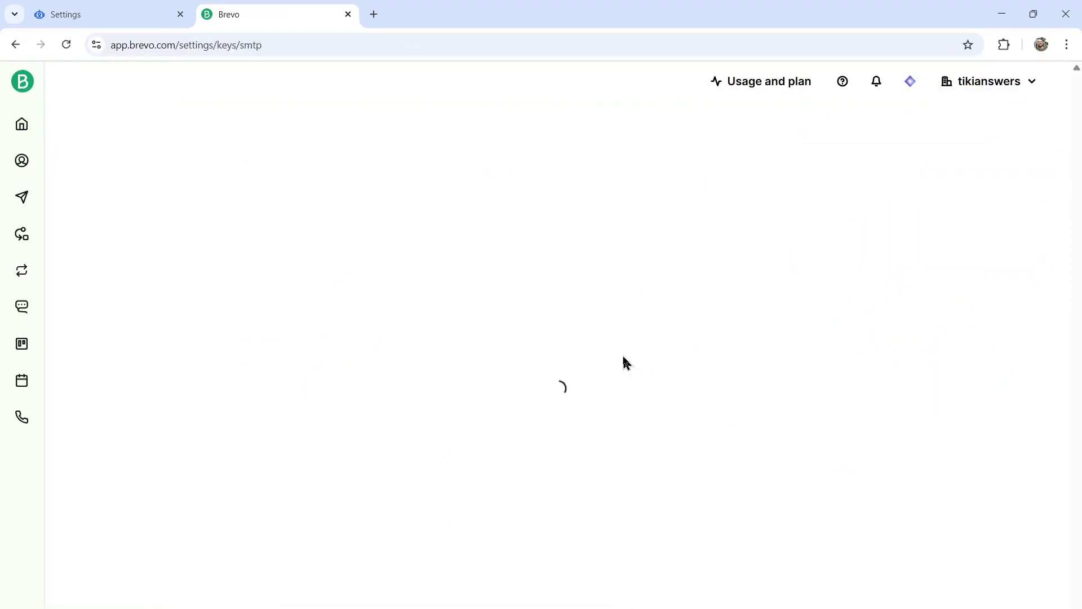
{"action": "left_click", "coordinate": [155, 205]}
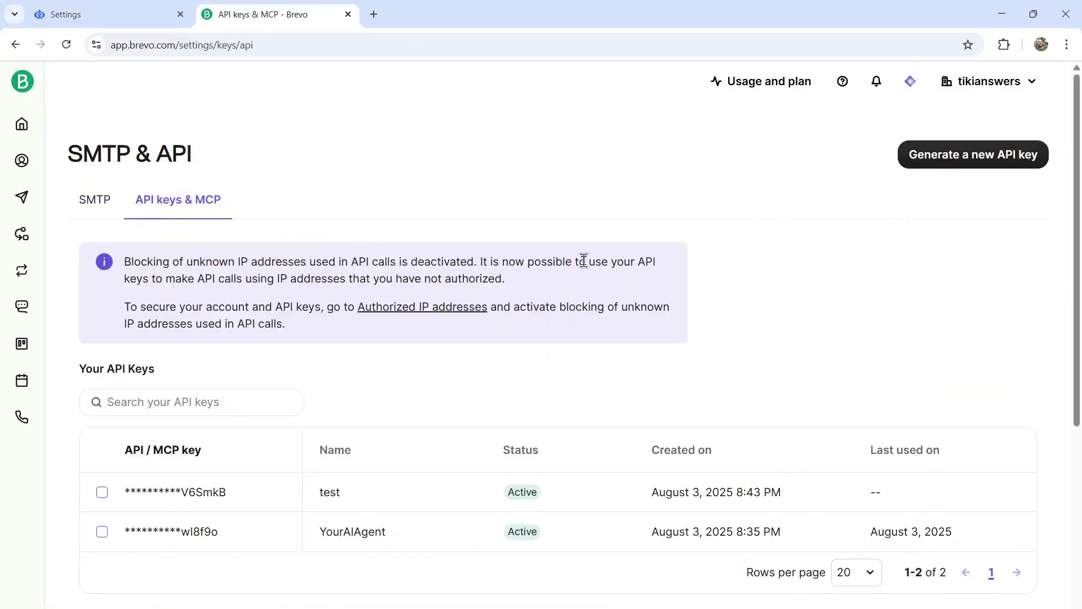
{"action": "left_click", "coordinate": [979, 162]}
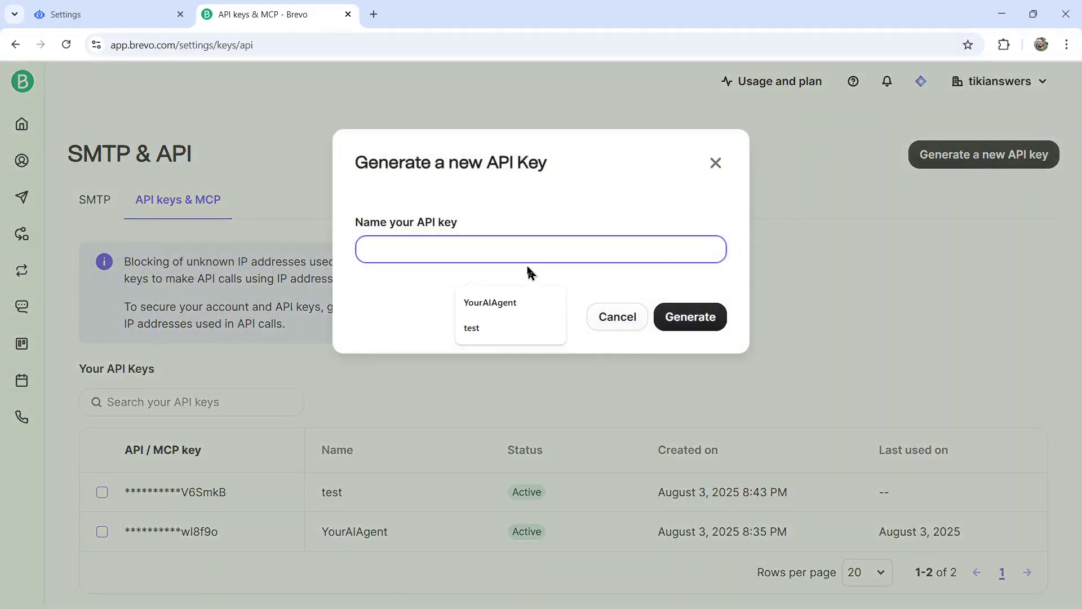
{"action": "left_click", "coordinate": [480, 303]}
{"action": "type", "text": "API"}
{"action": "left_click", "coordinate": [702, 325]}
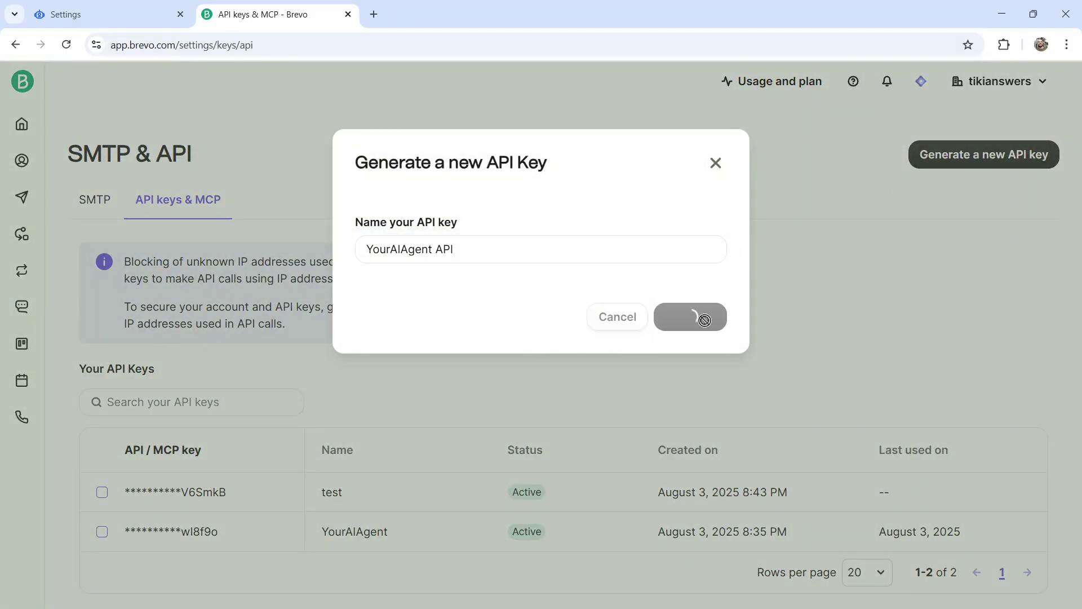
Copy the new key into the connection's API Key field and close the key dialog.
{"action": "left_click", "coordinate": [713, 311]}
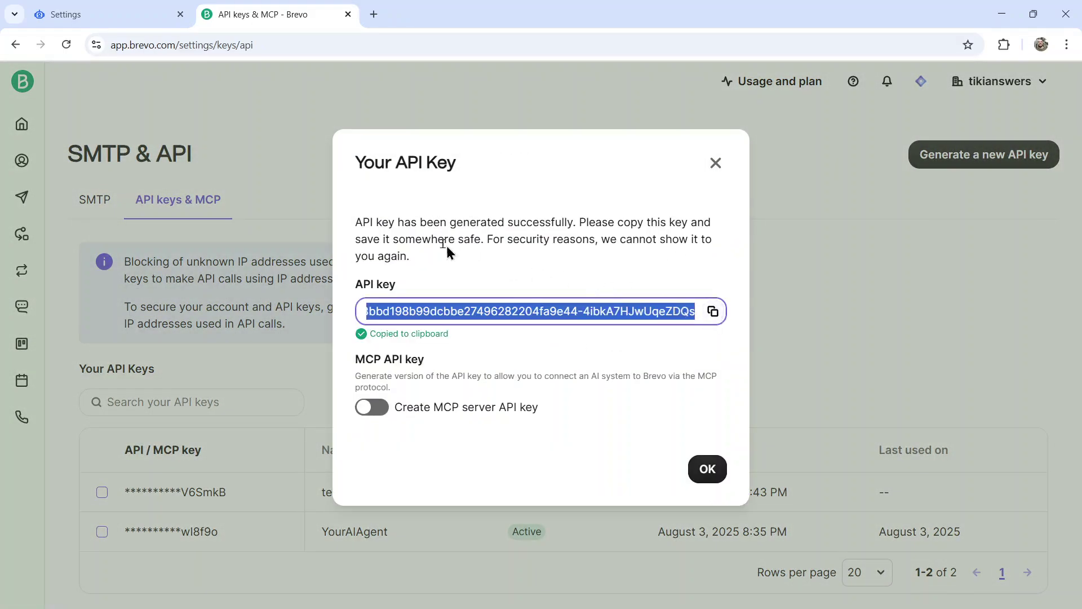
{"action": "key", "text": "ctrl+shift+Tab"}
{"action": "triple_click", "coordinate": [654, 447]}
{"action": "key", "text": "ctrl+v"}
{"action": "key", "text": "ctrl+Tab"}
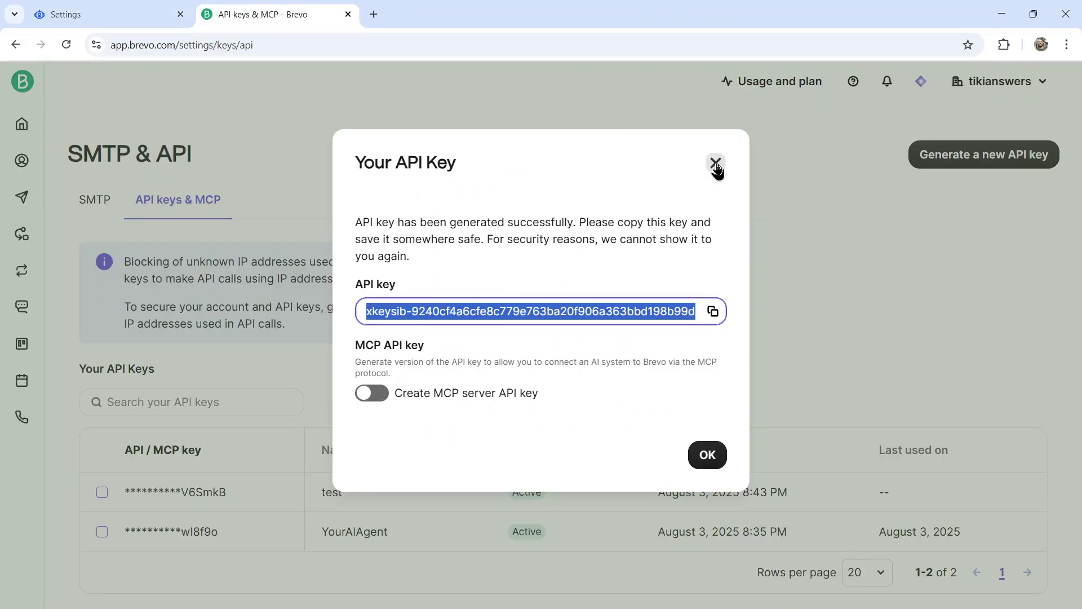
{"action": "left_click", "coordinate": [714, 163]}
Copy List ID 2 from Brevo's 'Your first list' into the connection's List ID field.
{"action": "left_click", "coordinate": [23, 161]}
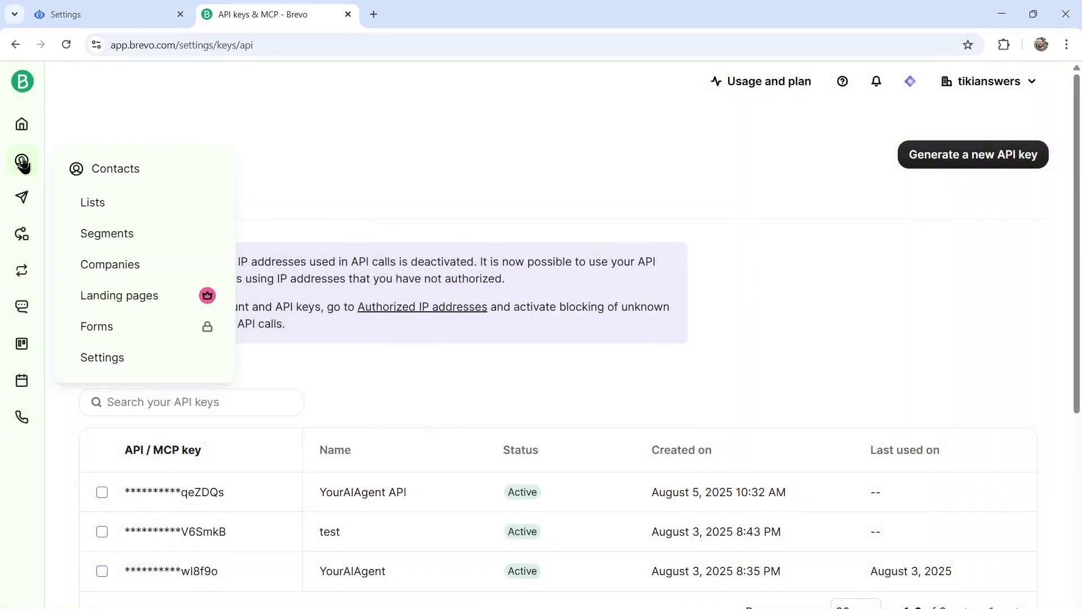
{"action": "left_click", "coordinate": [124, 206]}
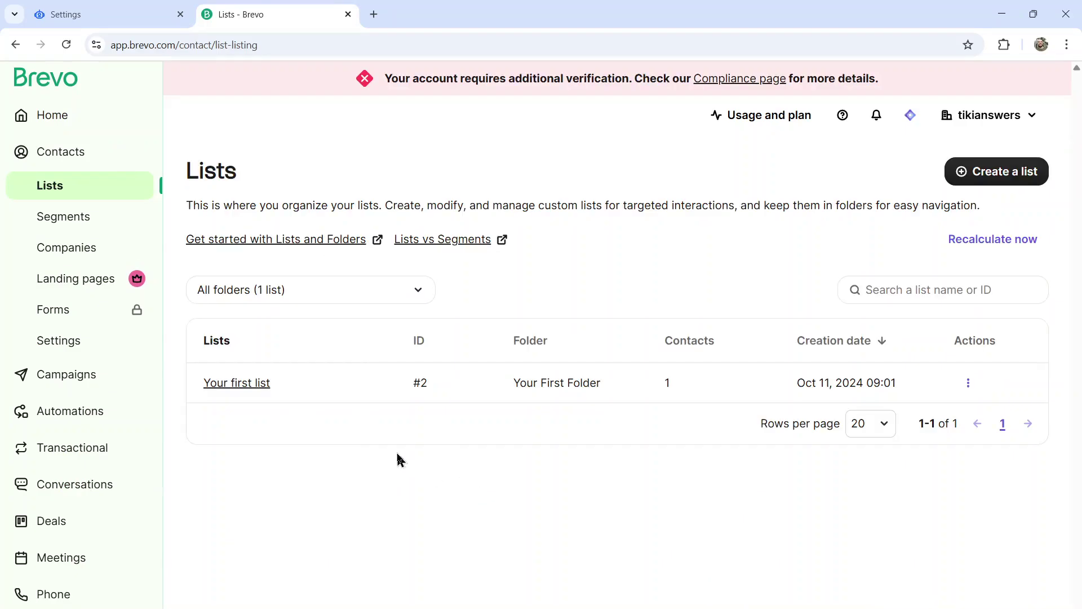
{"action": "double_click", "coordinate": [425, 384]}
{"action": "key", "text": "ctrl+c"}
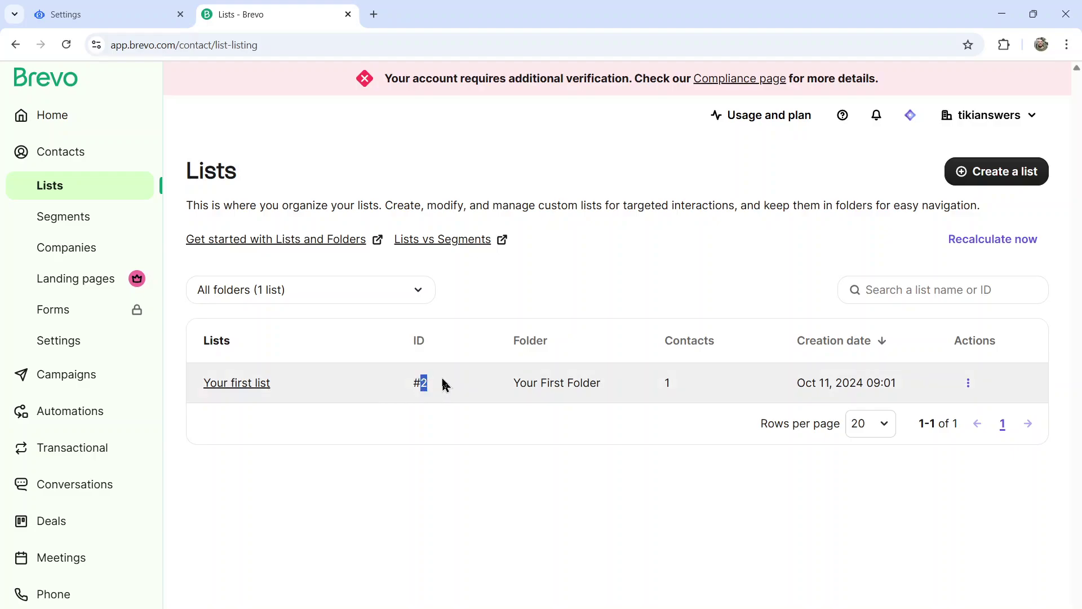
{"action": "key", "text": "ctrl+shift+Tab"}
{"action": "left_click", "coordinate": [491, 491]}
{"action": "key", "text": "ctrl+v"}
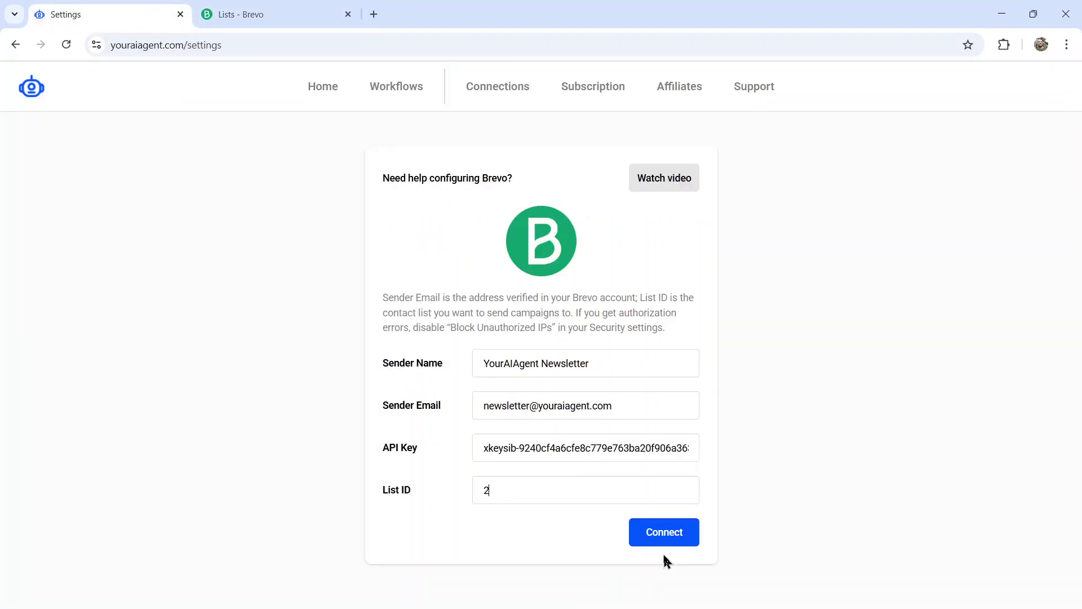
Connect Brevo as YourAIAgent Newsletter, confirm the alert, and return to the home task list.
{"action": "left_click", "coordinate": [668, 541]}
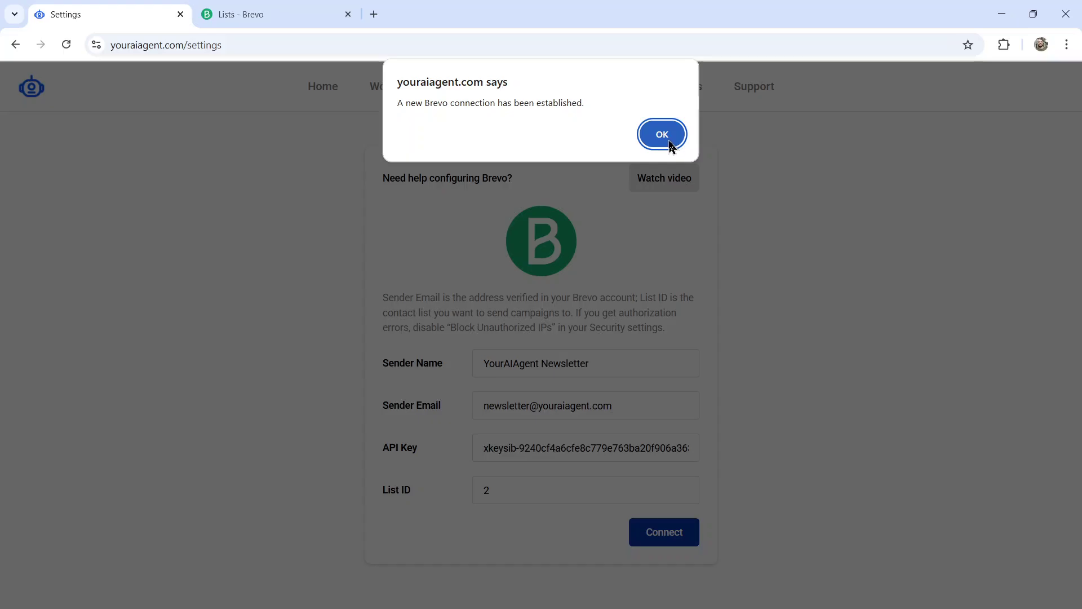
{"action": "left_click", "coordinate": [671, 146]}
{"action": "scroll", "coordinate": [680, 334], "scroll_direction": "down", "scroll_amount": 3}
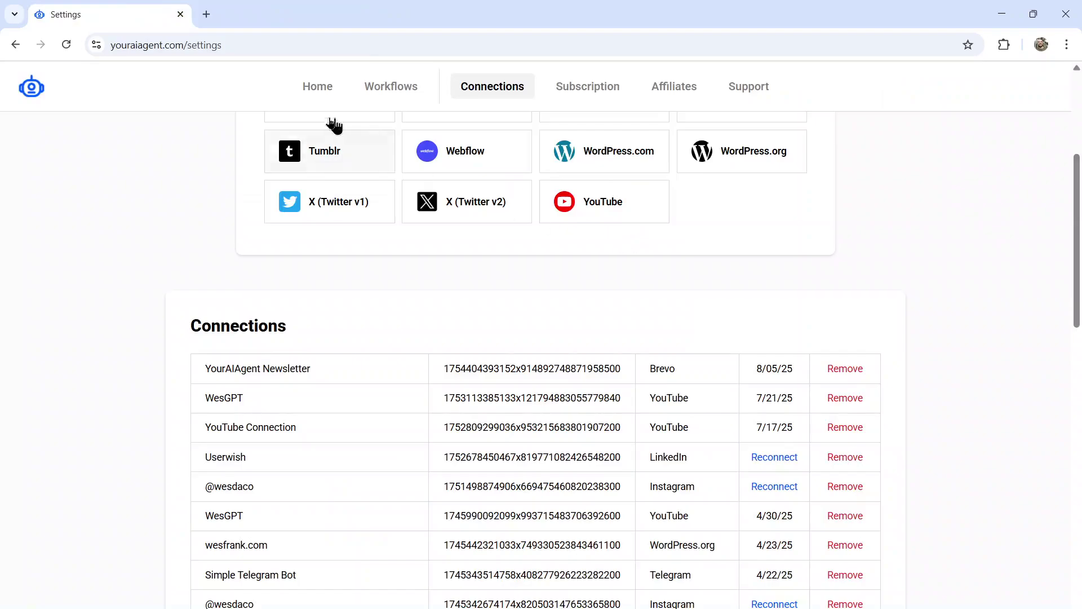
{"action": "left_click", "coordinate": [331, 89]}
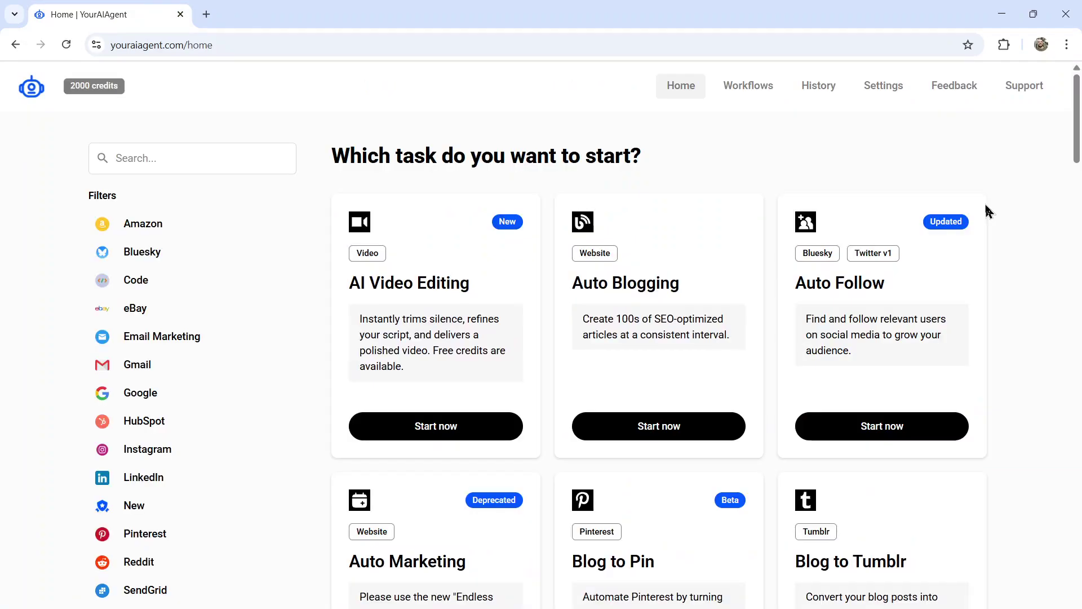
{"action": "left_click", "coordinate": [187, 339]}
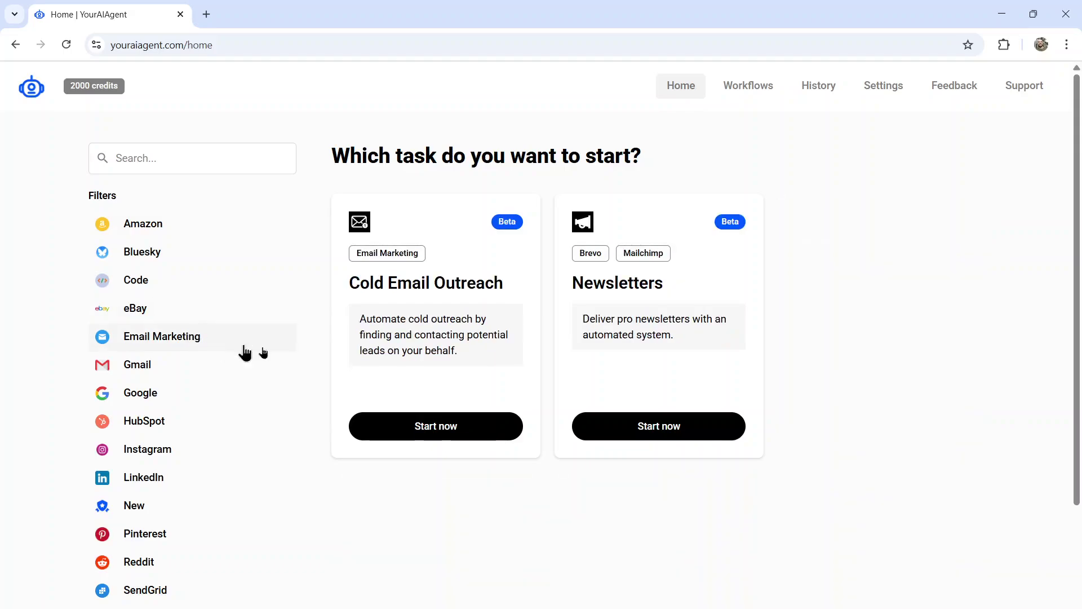
{"action": "left_click_drag", "start_coordinate": [573, 283], "coordinate": [669, 292]}
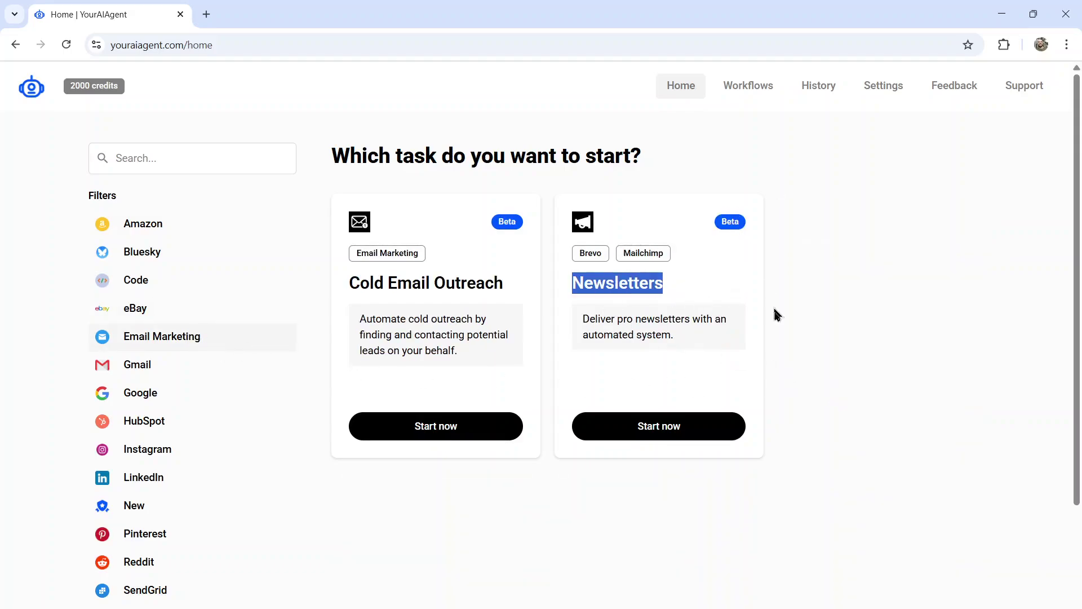
{"action": "left_click", "coordinate": [687, 441]}
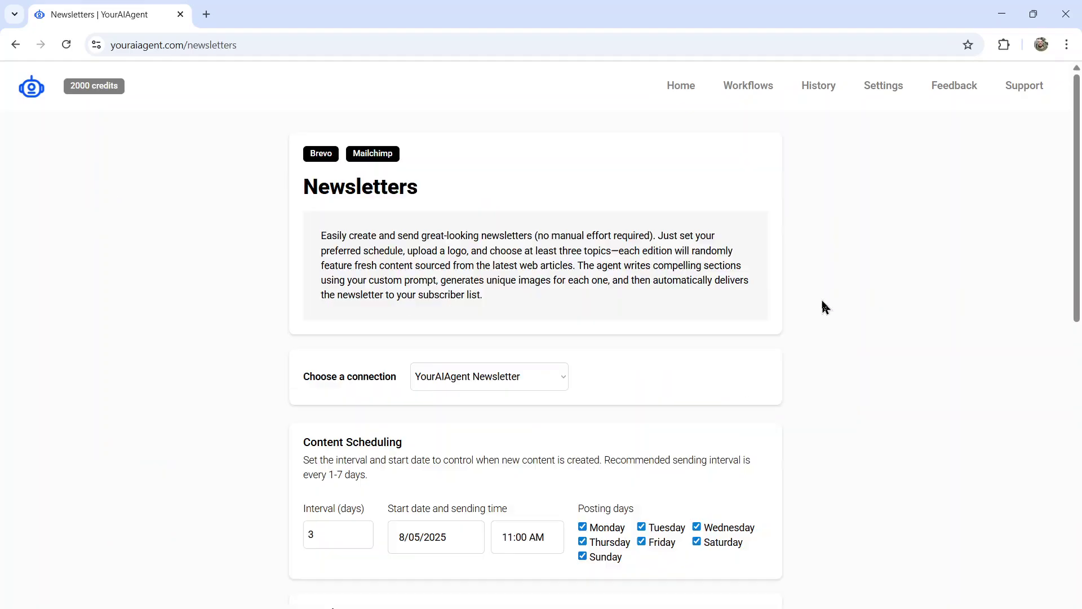
{"action": "left_click_drag", "start_coordinate": [321, 236], "coordinate": [531, 237]}
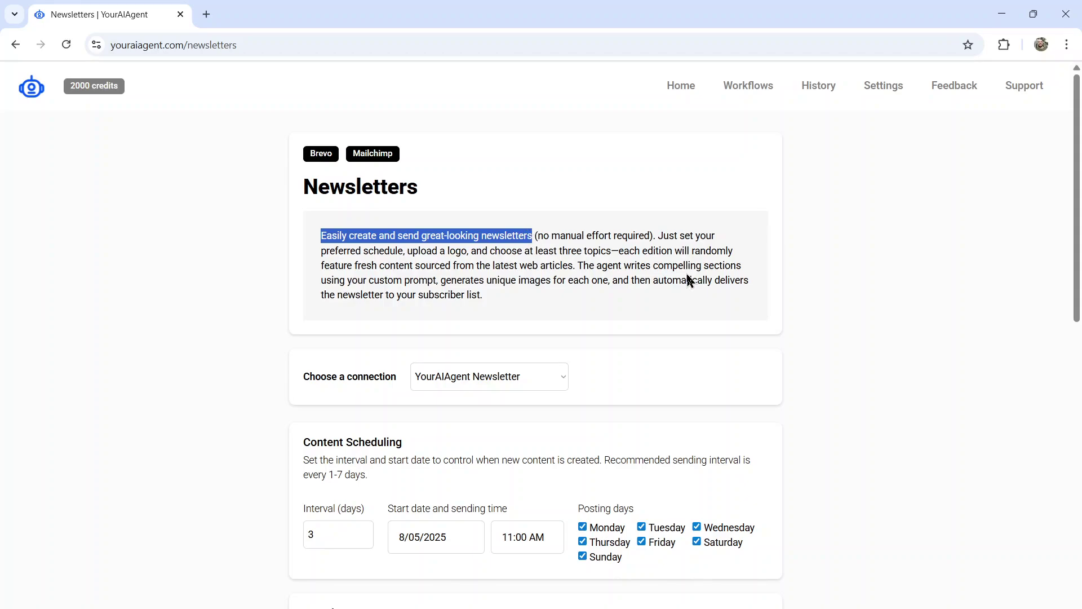
{"action": "left_click_drag", "start_coordinate": [320, 252], "coordinate": [611, 252]}
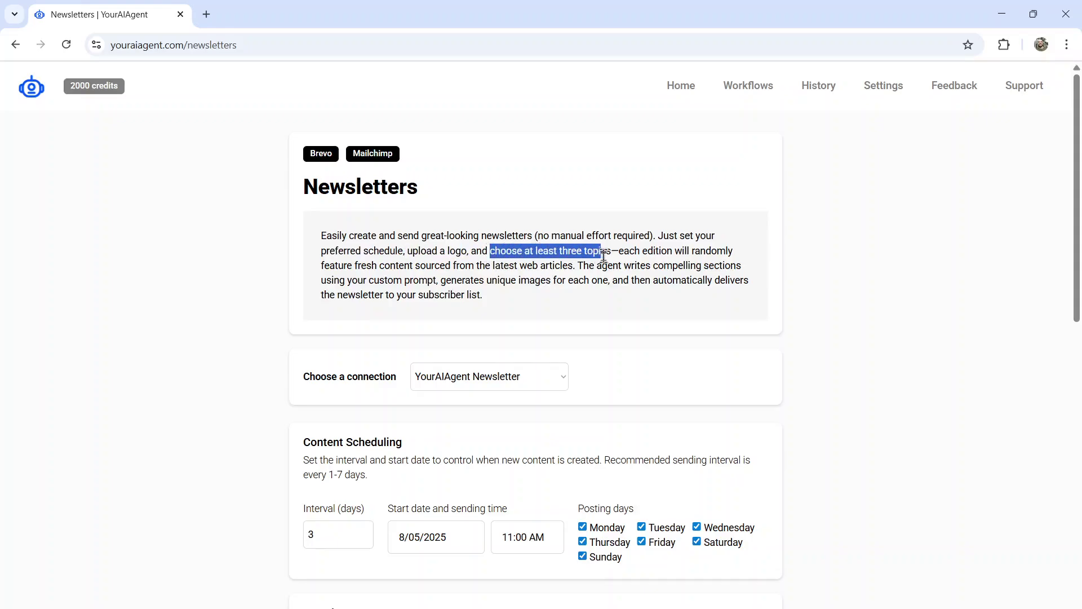
{"action": "left_click", "coordinate": [620, 303]}
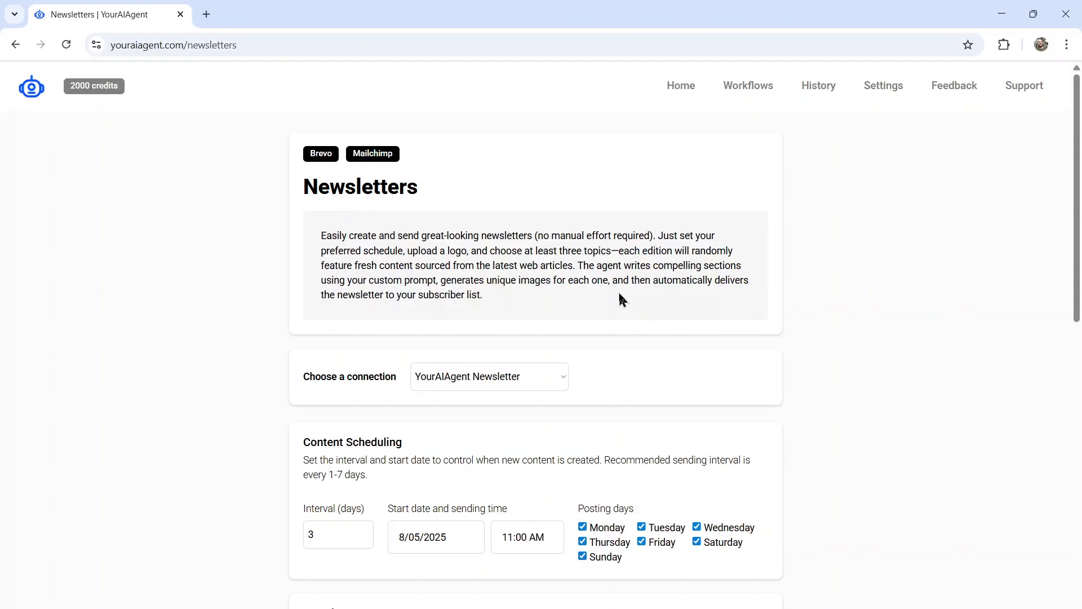
{"action": "scroll", "coordinate": [619, 300], "scroll_direction": "down", "scroll_amount": 3}
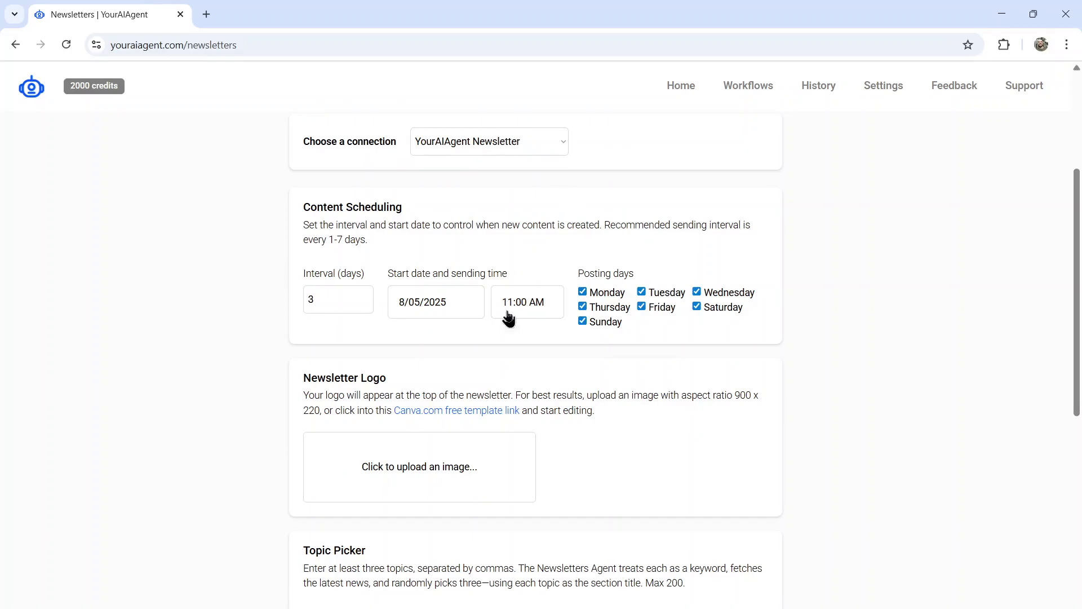
Change the newsletter's Interval (days) from 3 to 1.
{"action": "double_click", "coordinate": [339, 299]}
{"action": "type", "text": "1"}
{"action": "scroll", "coordinate": [508, 330], "scroll_direction": "down", "scroll_amount": 1}
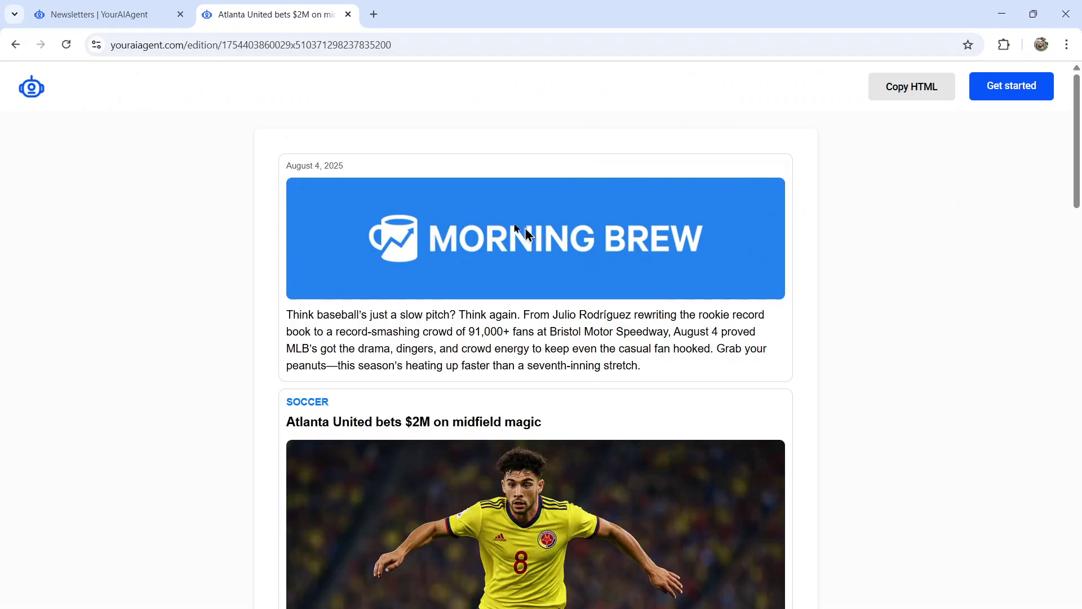
{"action": "key", "text": "ctrl+shift+Tab"}
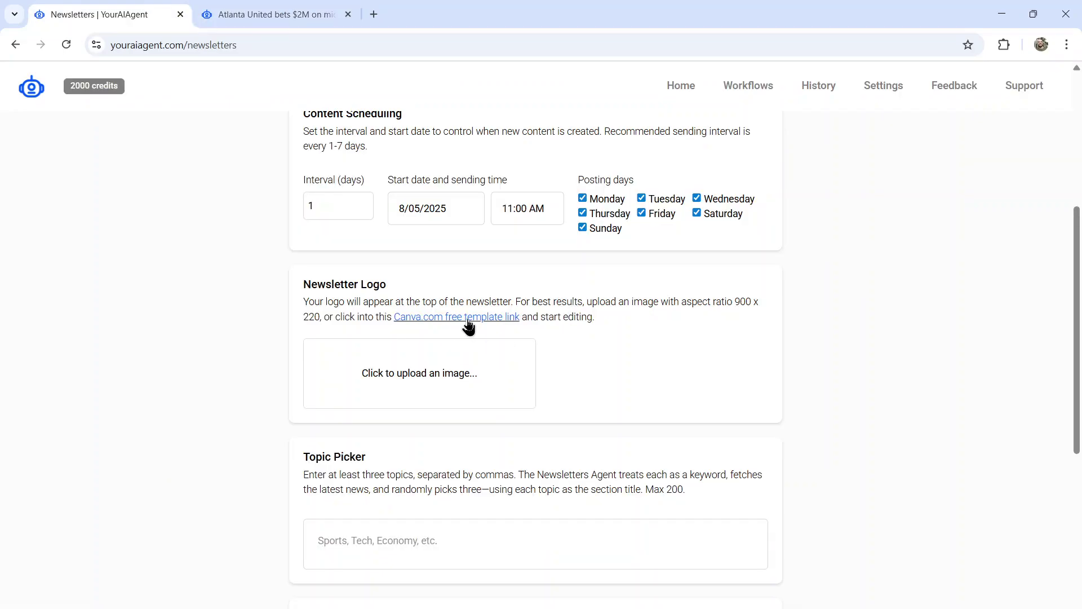
Open Canva's blank 900×220 Newsletter Logo template with the Design panel hidden and Share options showing.
{"action": "left_click", "coordinate": [467, 319]}
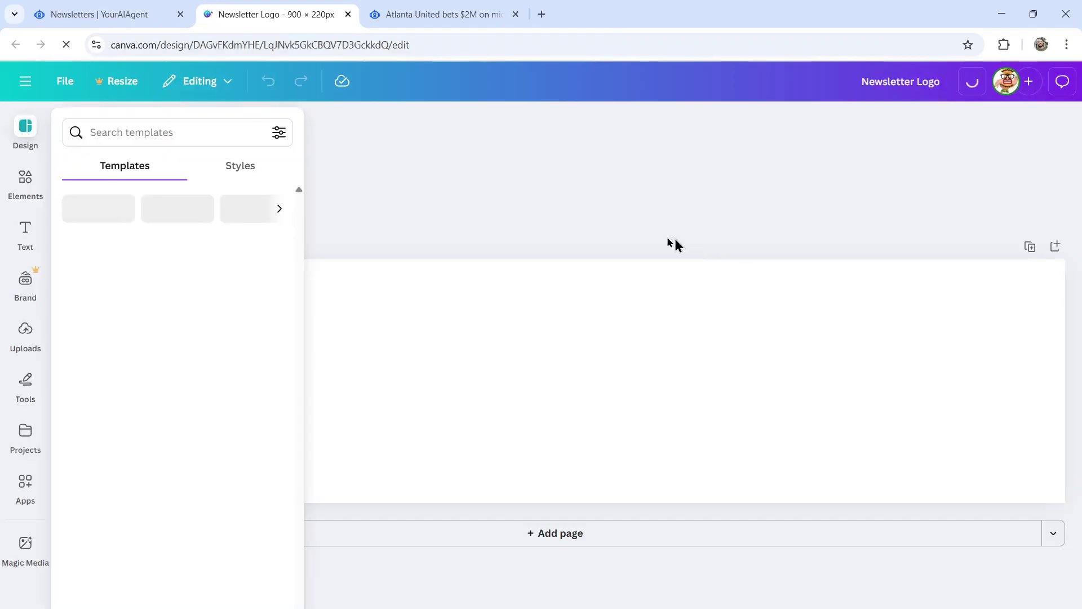
{"action": "left_click", "coordinate": [339, 159]}
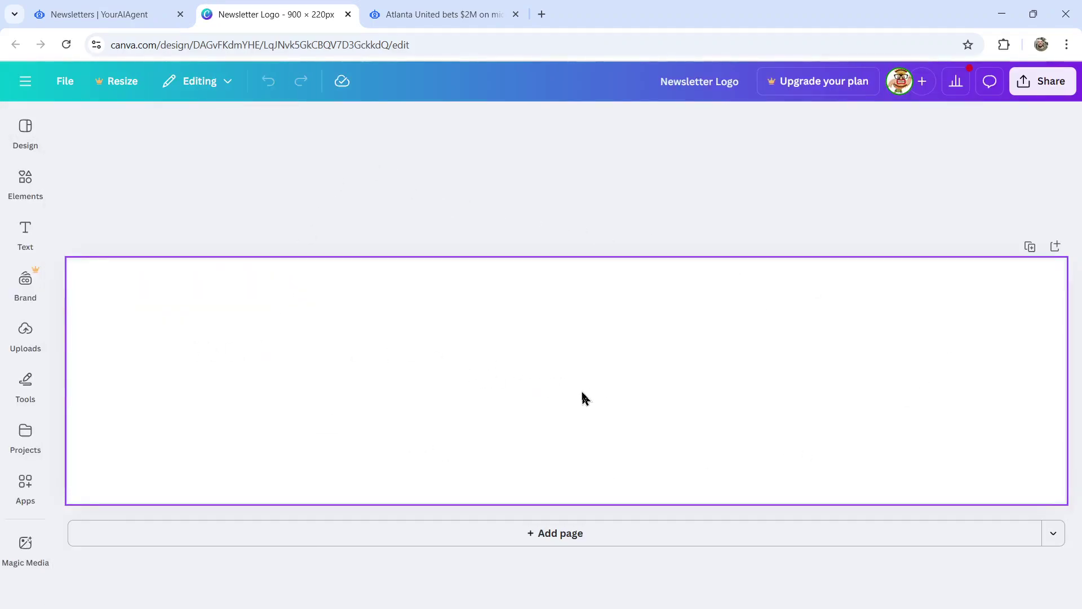
{"action": "left_click", "coordinate": [1043, 80]}
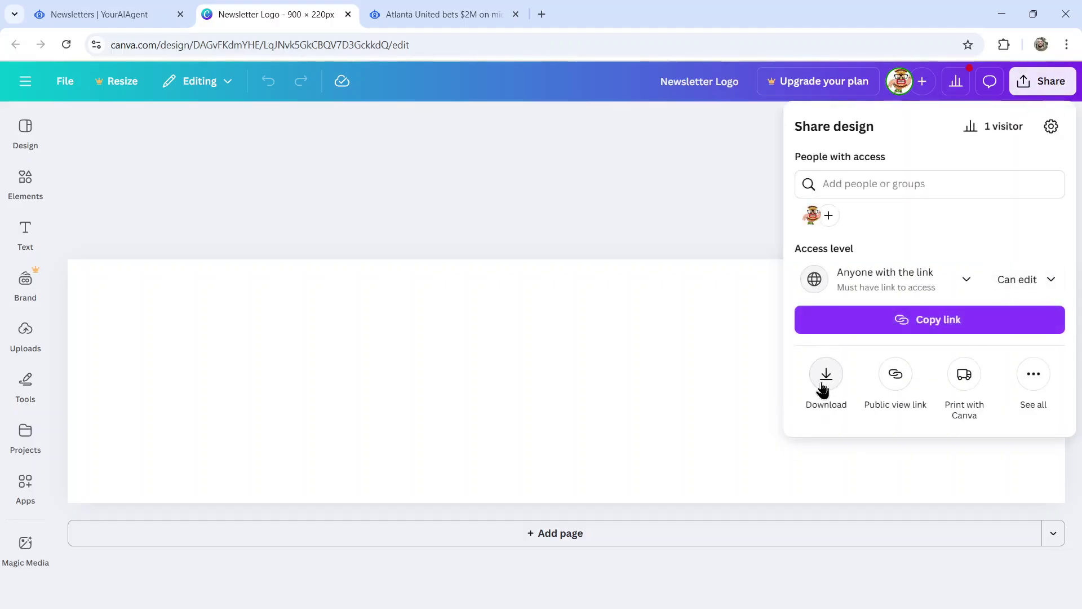
Upload the Morning Brew logo and paste Morning Brew's RETAIL heading into the Topic Picker.
{"action": "left_click", "coordinate": [77, 12]}
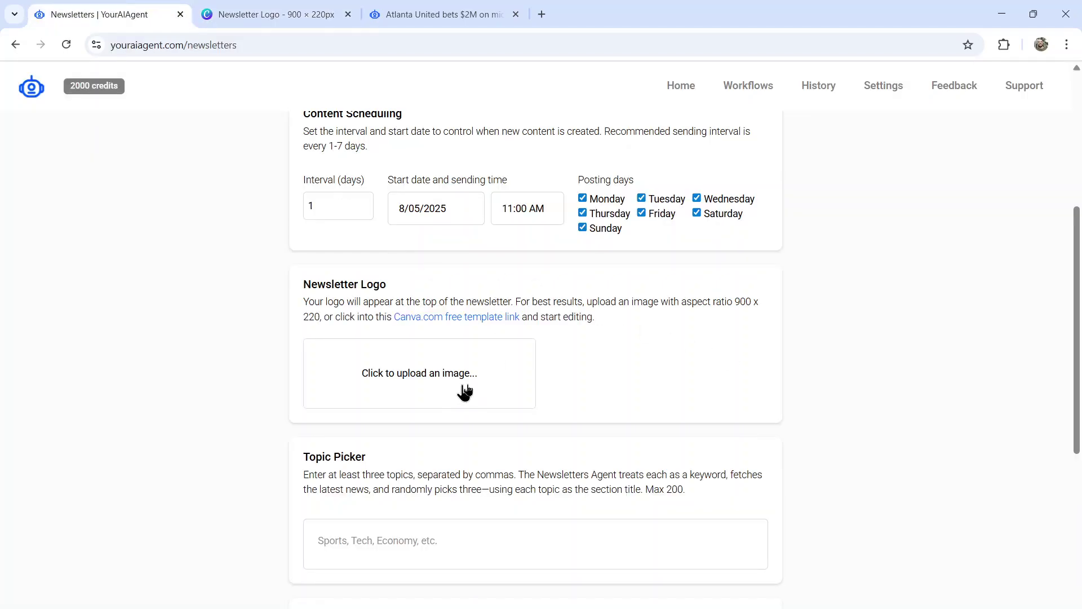
{"action": "scroll", "coordinate": [699, 346], "scroll_direction": "down", "scroll_amount": 3}
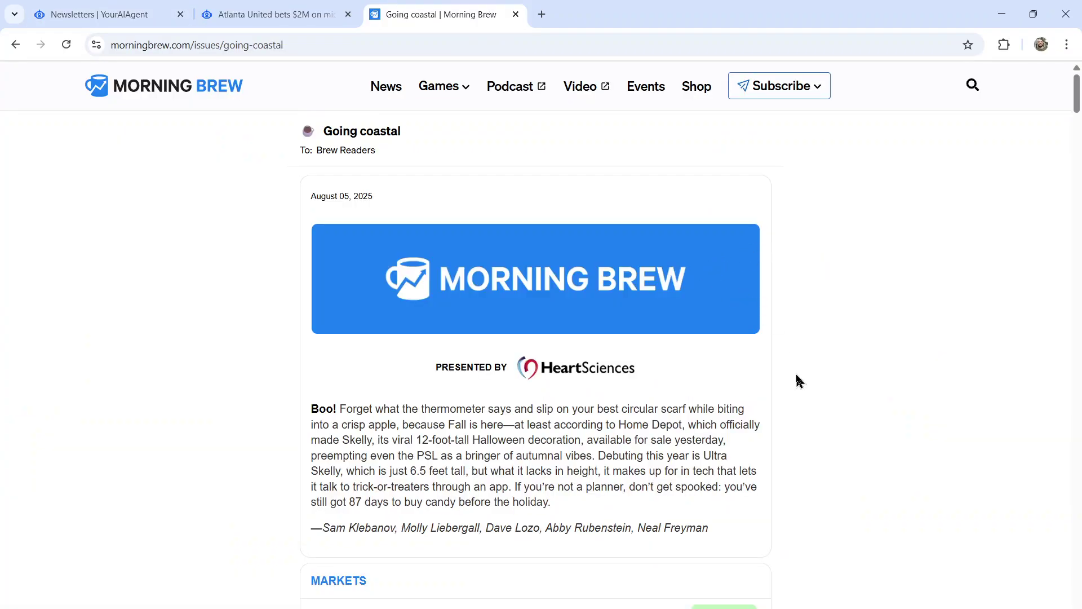
{"action": "scroll", "coordinate": [795, 373], "scroll_direction": "down", "scroll_amount": 5}
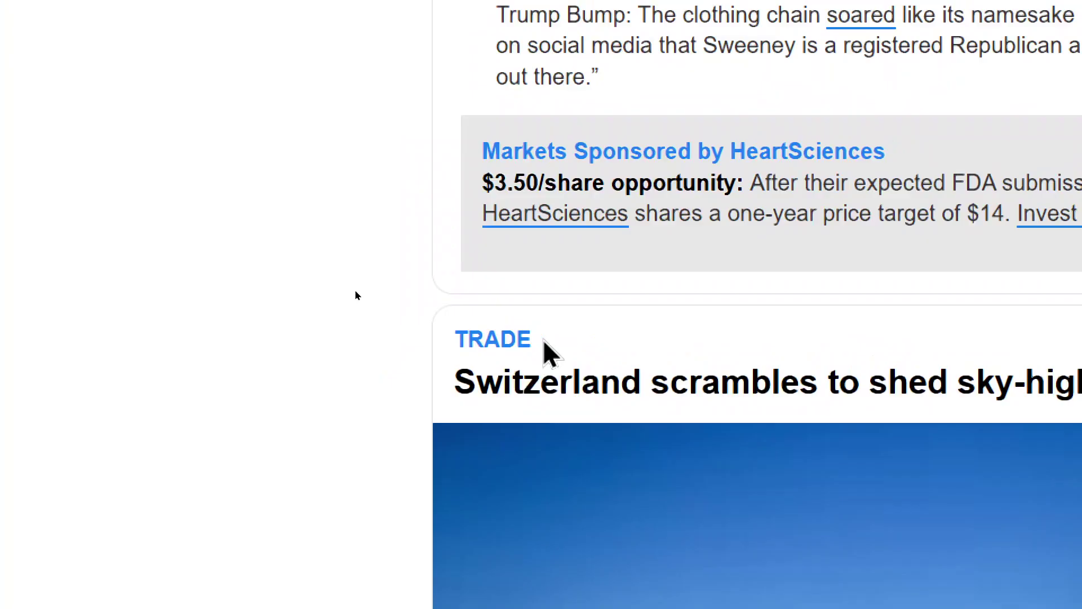
{"action": "left_click_drag", "start_coordinate": [531, 339], "coordinate": [455, 339]}
{"action": "scroll", "coordinate": [533, 340], "scroll_direction": "down", "scroll_amount": 10}
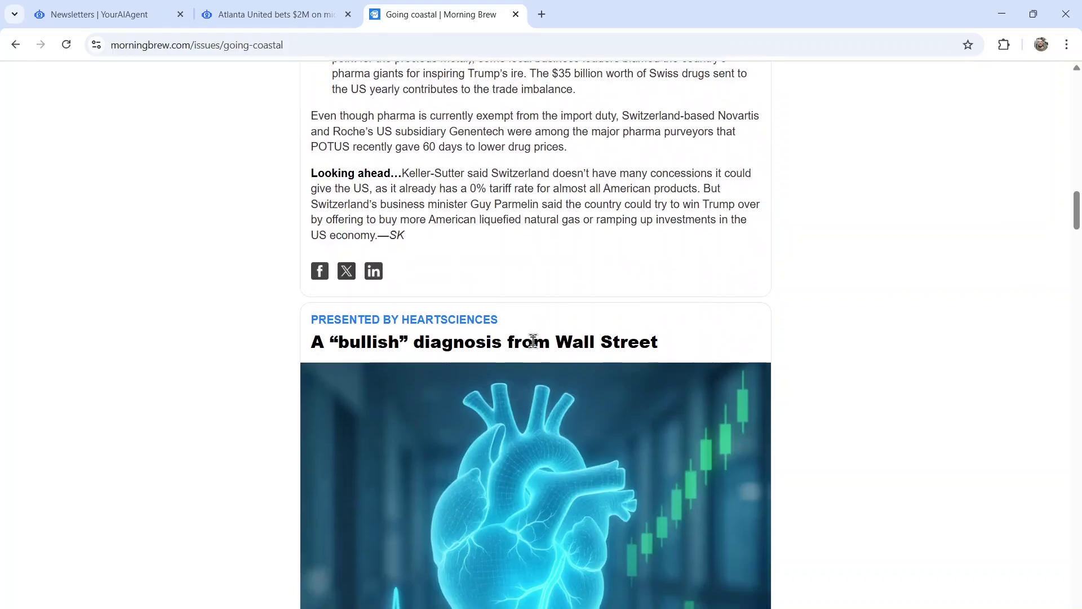
{"action": "scroll", "coordinate": [533, 343], "scroll_direction": "down", "scroll_amount": 6}
{"action": "left_click_drag", "start_coordinate": [363, 147], "coordinate": [310, 148]}
{"action": "scroll", "coordinate": [530, 239], "scroll_direction": "down", "scroll_amount": 8}
{"action": "left_click_drag", "start_coordinate": [362, 205], "coordinate": [312, 206]}
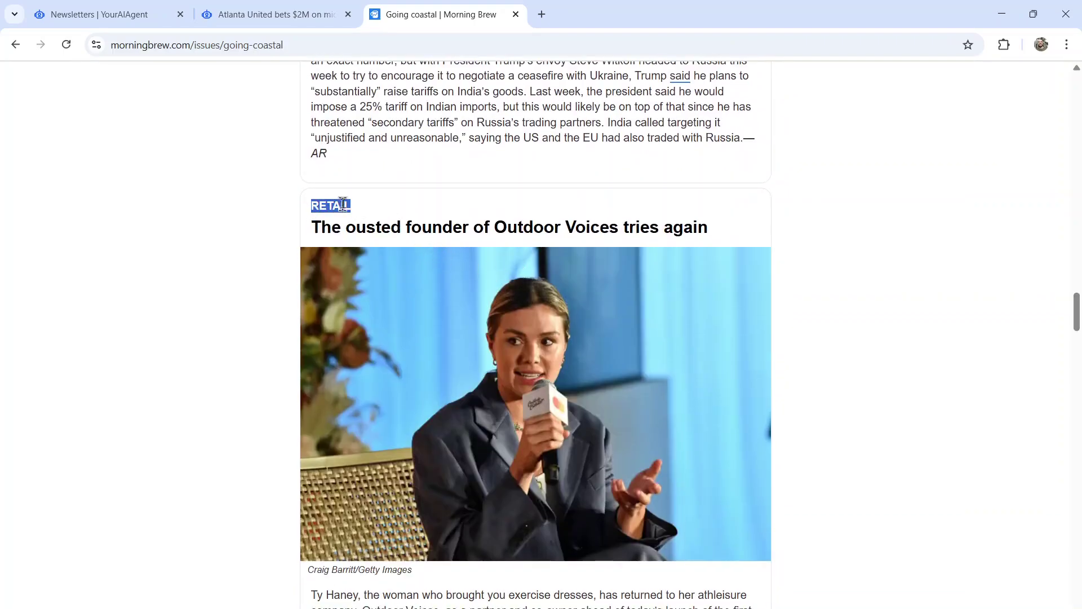
{"action": "key", "text": "ctrl+c"}
{"action": "key", "text": "ctrl+1"}
{"action": "key", "text": "ctrl+v"}
Add RETAIL, MLB, TENNIS and SOCCER as topic chips.
{"action": "key", "text": "Return"}
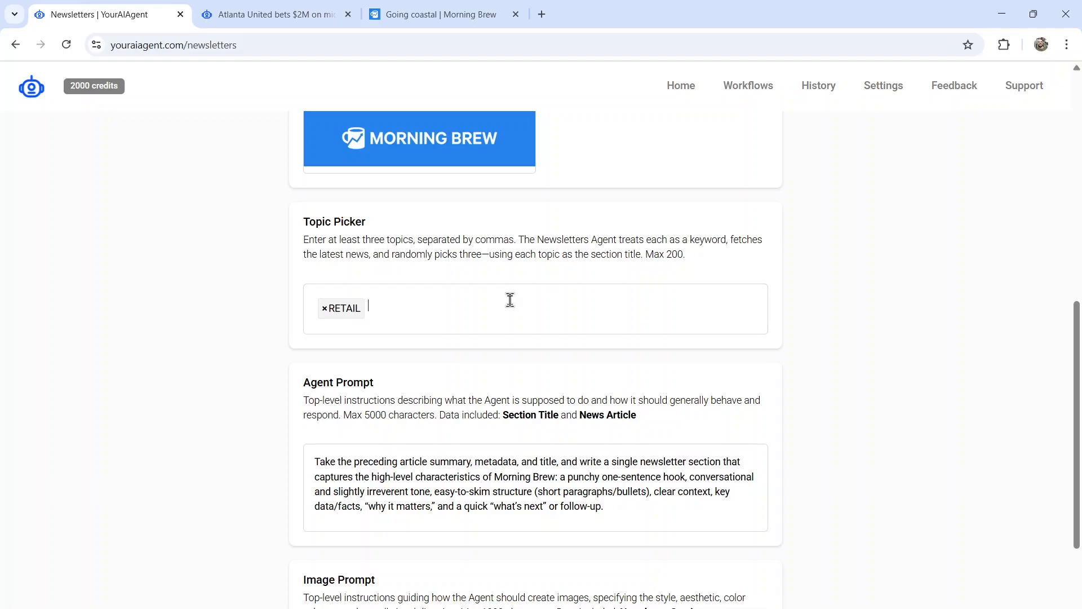
{"action": "type", "text": "MLB"}
{"action": "key", "text": "Return"}
{"action": "type", "text": "TENNIS"}
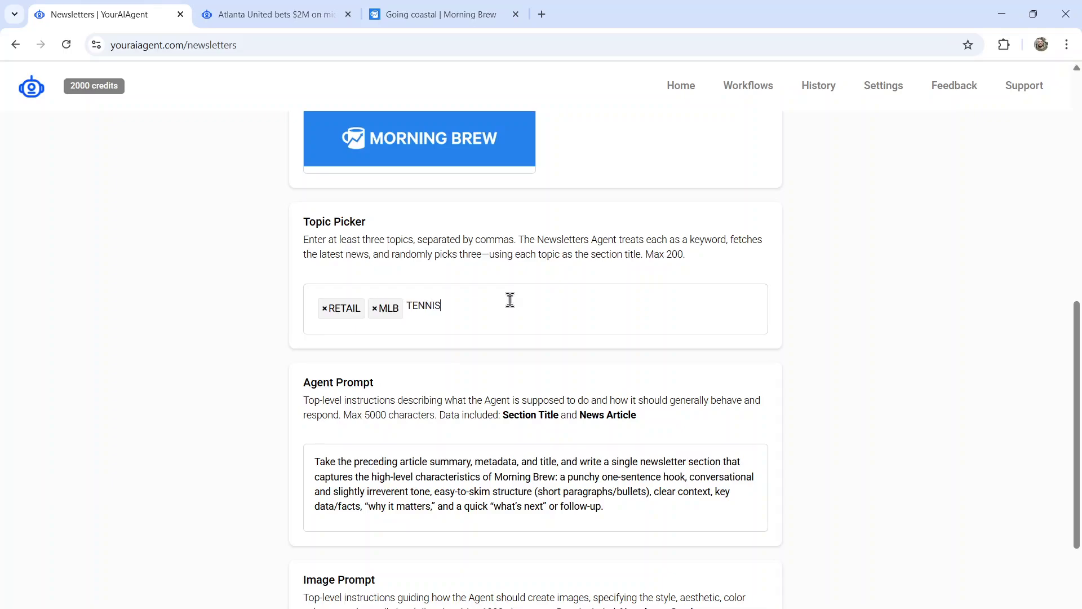
{"action": "key", "text": "Return"}
{"action": "type", "text": "Soccer"}
{"action": "key", "text": "Return"}
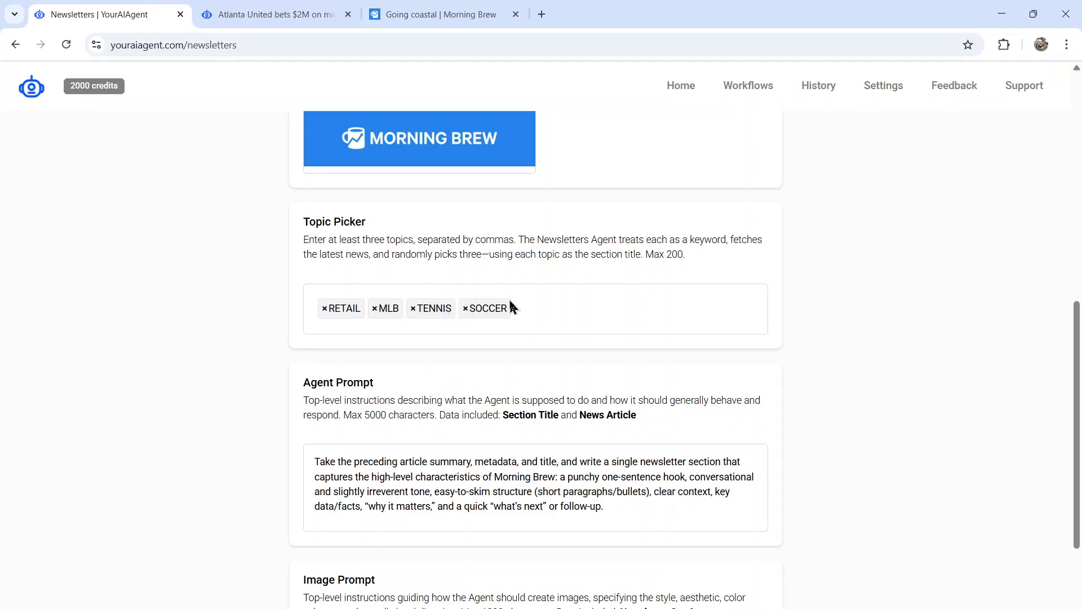
{"action": "scroll", "coordinate": [553, 372], "scroll_direction": "down", "scroll_amount": 2}
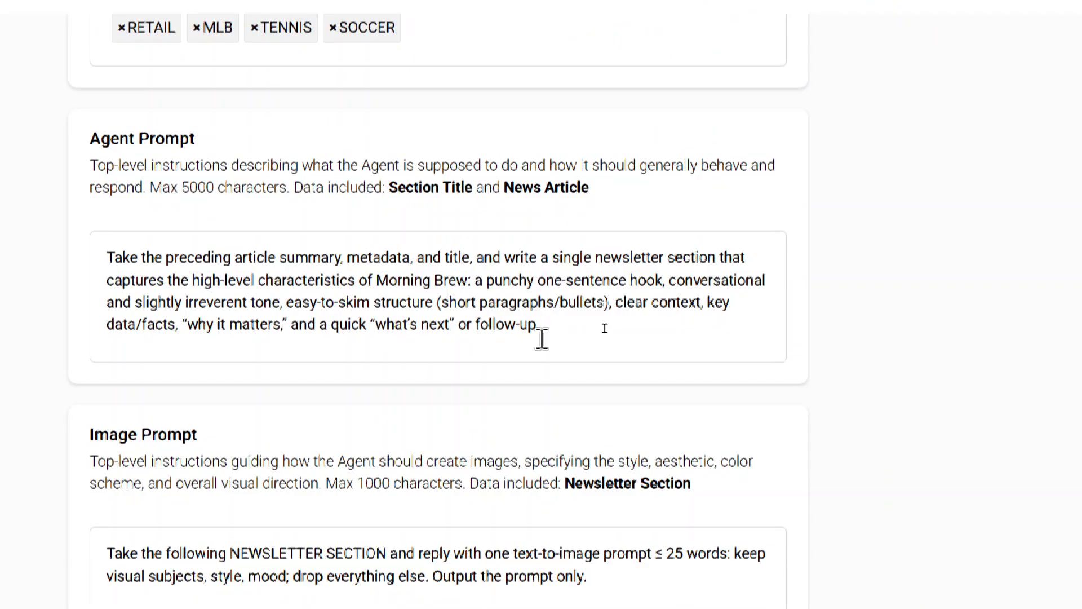
{"action": "scroll", "coordinate": [603, 383], "scroll_direction": "down", "scroll_amount": 2}
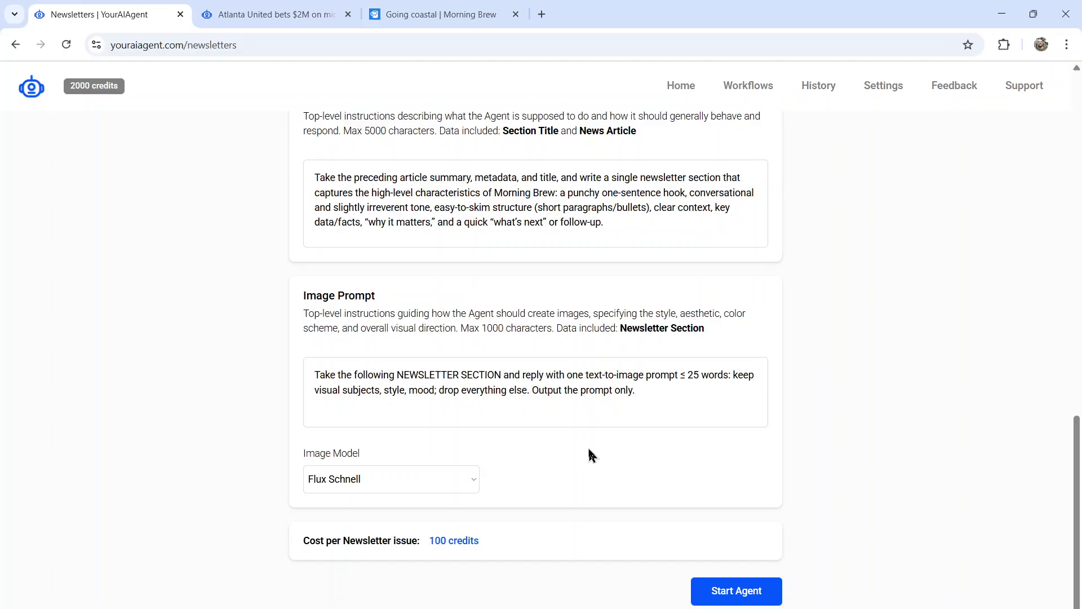
{"action": "left_click", "coordinate": [436, 484]}
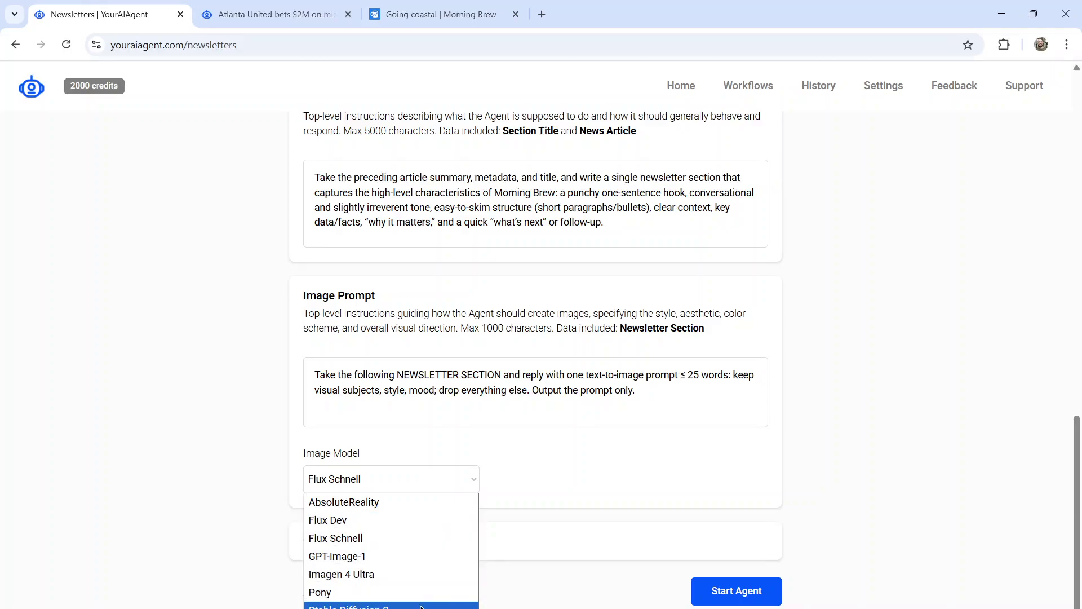
{"action": "left_click", "coordinate": [484, 546]}
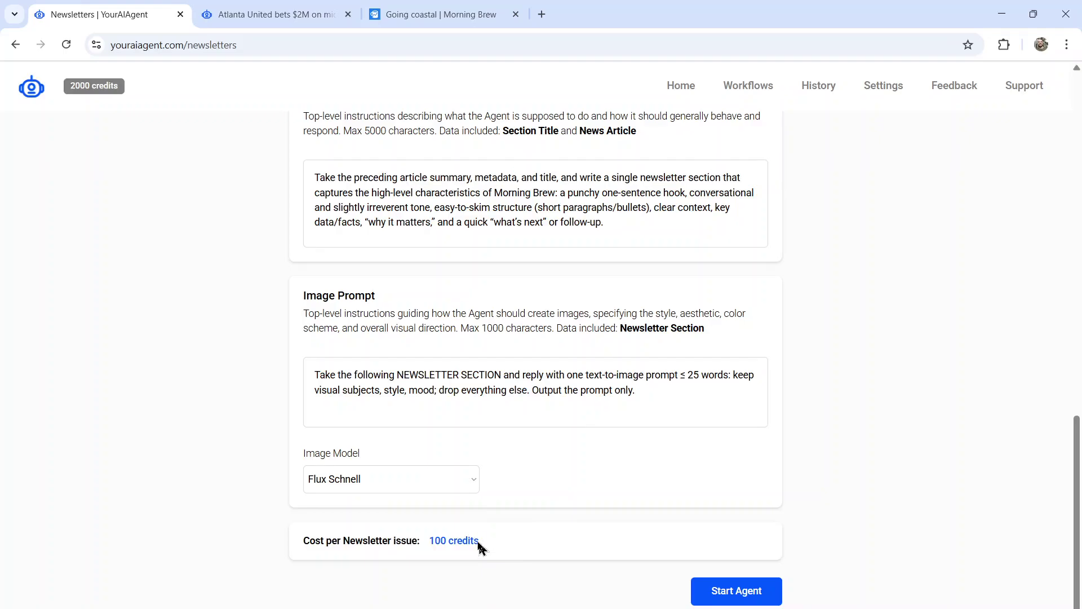
{"action": "left_click_drag", "start_coordinate": [479, 547], "coordinate": [427, 541]}
{"action": "left_click", "coordinate": [465, 541]}
Start the agent, check the workflow details, and open the latest issue 'Baseball's Big Bang'.
{"action": "left_click", "coordinate": [744, 591]}
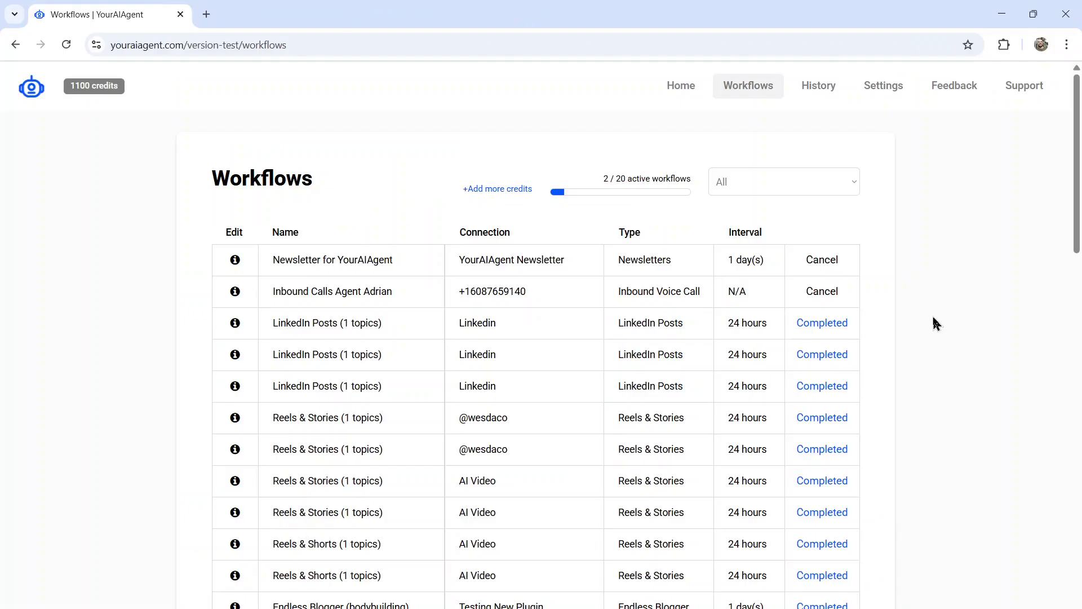
{"action": "left_click", "coordinate": [235, 262]}
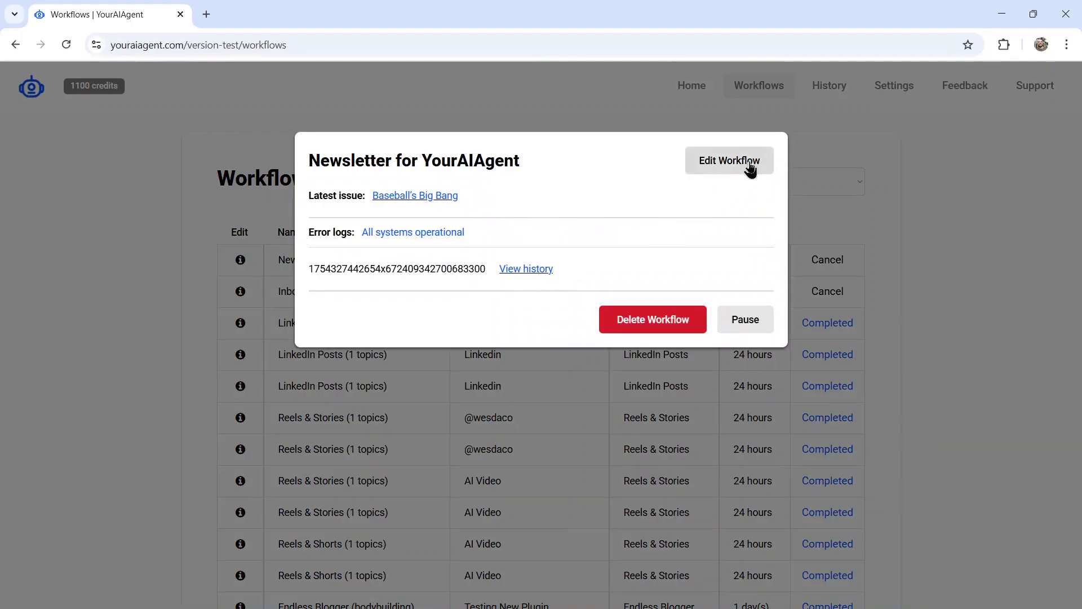
{"action": "left_click", "coordinate": [751, 170]}
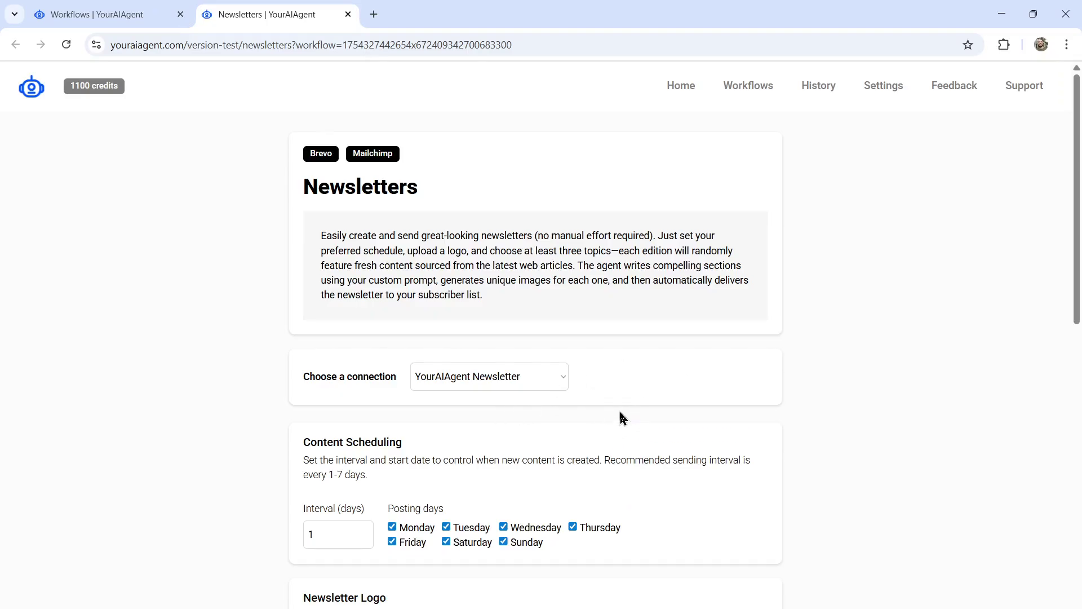
{"action": "key", "text": "ctrl+w"}
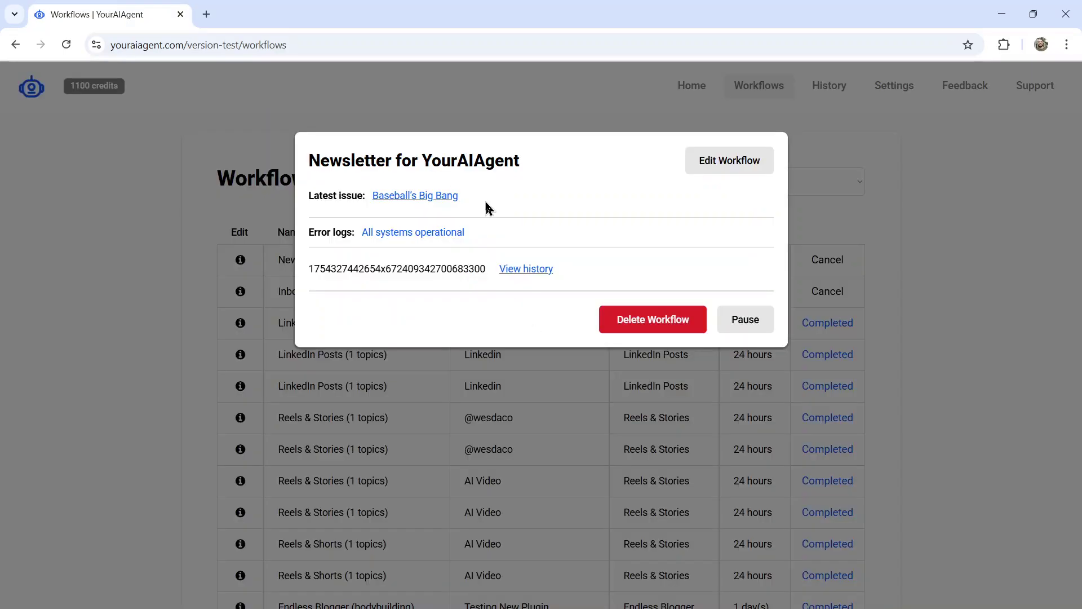
{"action": "left_click", "coordinate": [443, 197]}
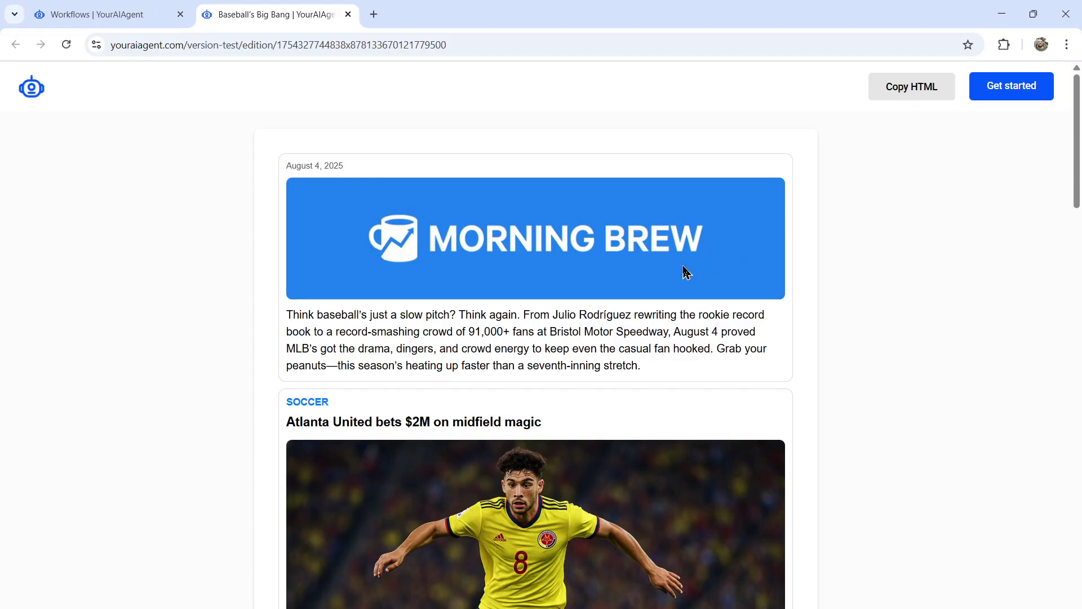
{"action": "mouse_move", "coordinate": [1075, 93]}
{"action": "left_mouse_down"}
{"action": "mouse_move", "coordinate": [1079, 496]}
{"action": "mouse_move", "coordinate": [1075, 81]}
{"action": "left_mouse_up"}
Highlight the edition's date and copy the Baseball's Big Bang edition as HTML.
{"action": "left_click_drag", "start_coordinate": [348, 169], "coordinate": [284, 166]}
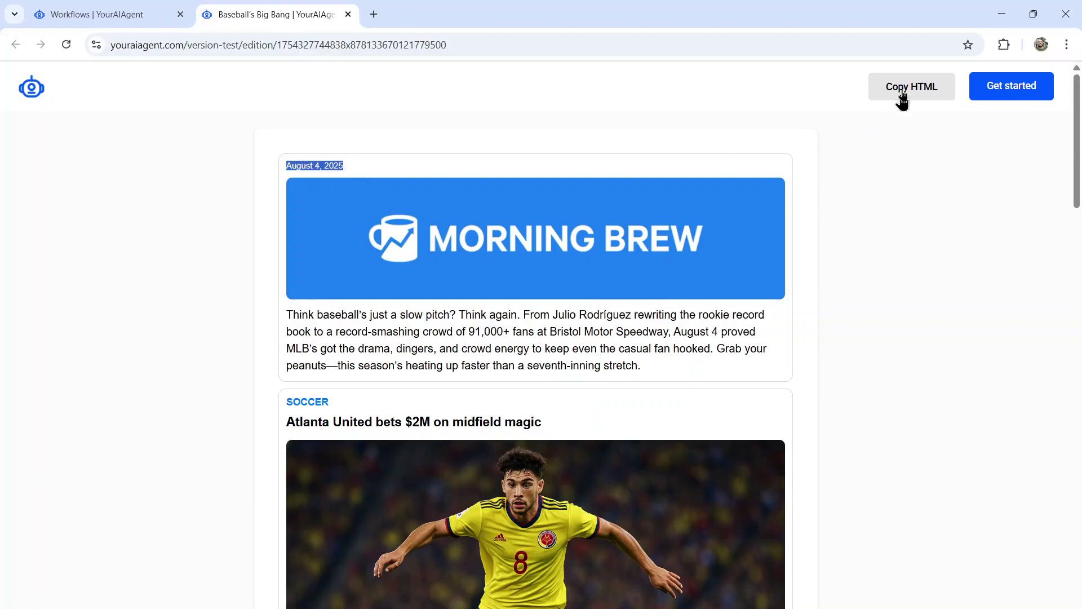
{"action": "left_click", "coordinate": [918, 91]}
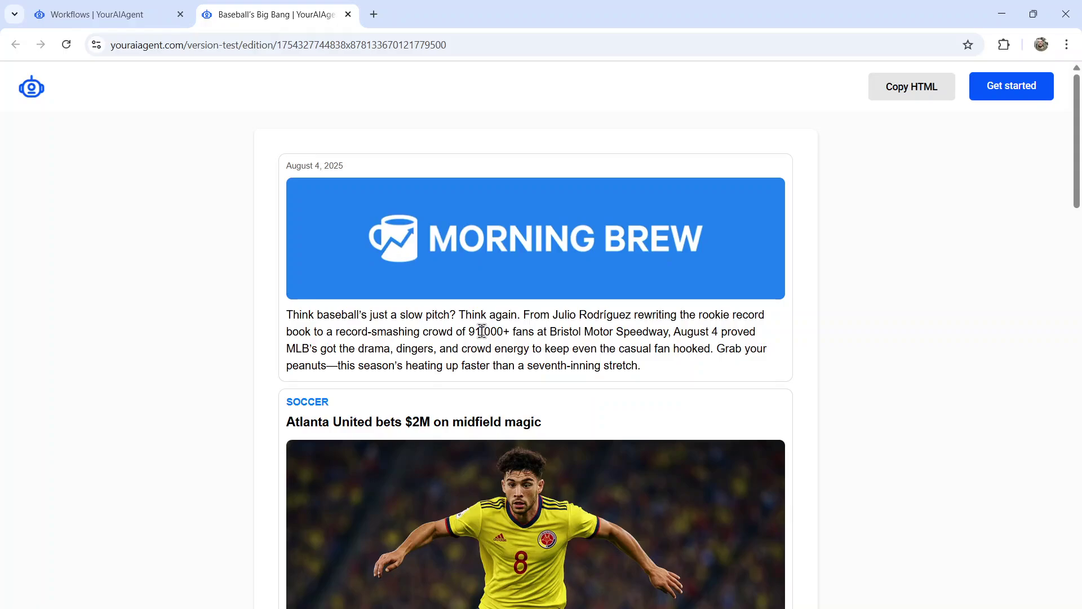
Close the Baseball's Big Bang edition page with Ctrl+W.
{"action": "key", "text": "ctrl+w"}
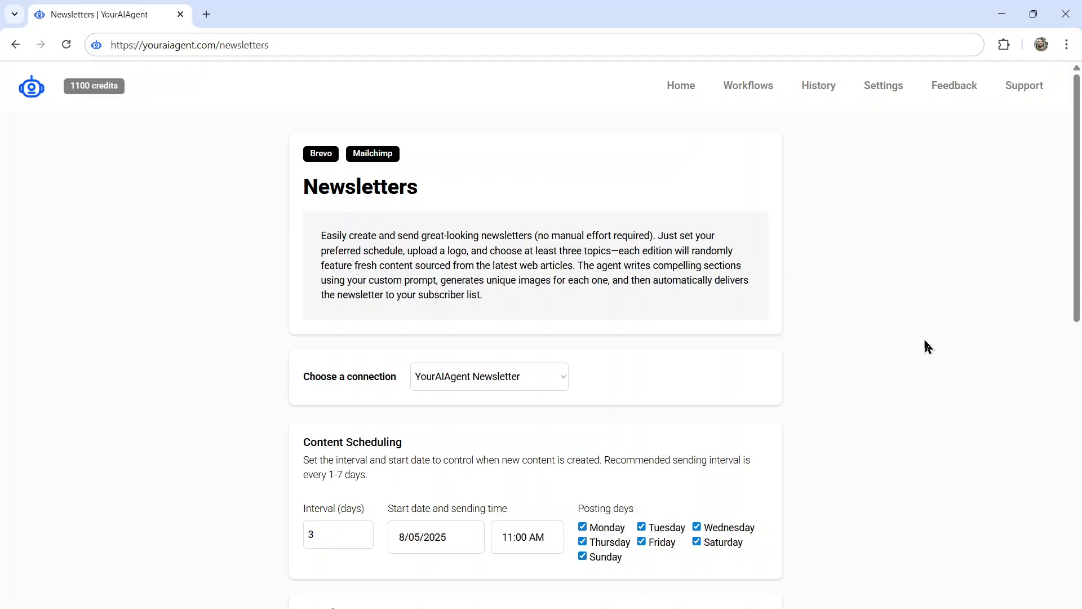